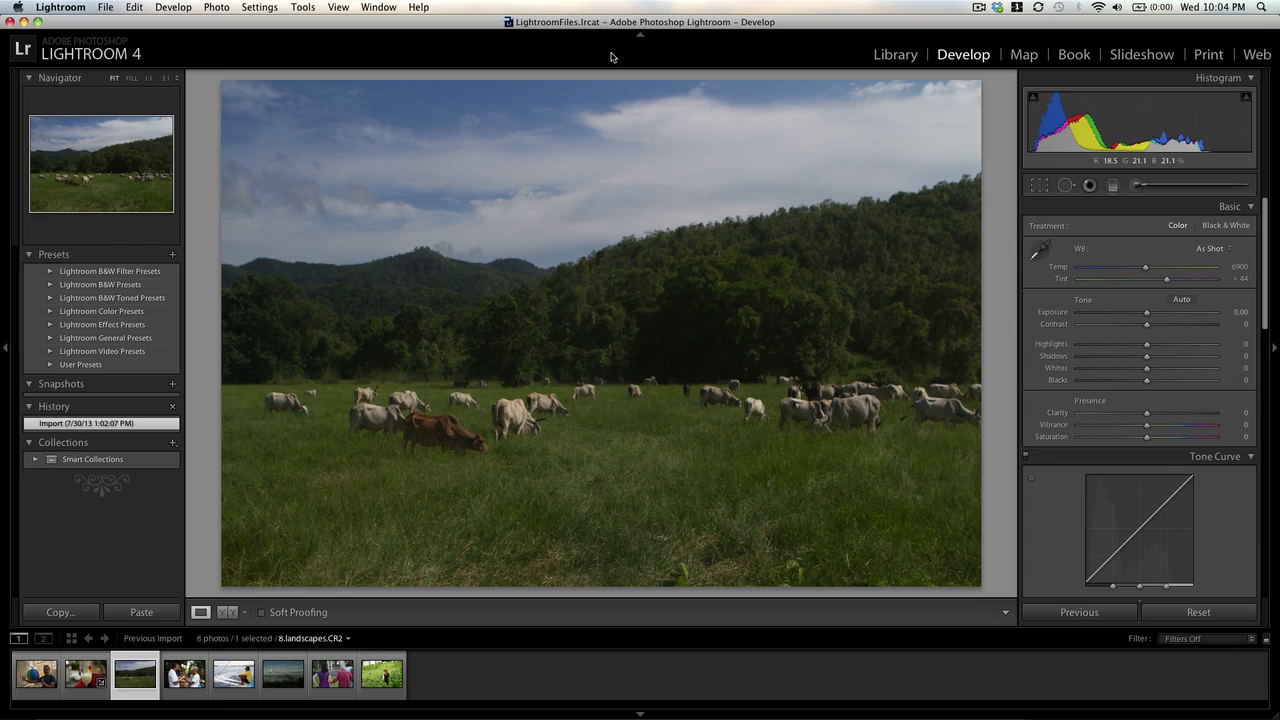
Crop the landscape photo to a 20 x 10 aspect ratio, keeping the hills and cattle in the frame.
left_click(1040, 185)
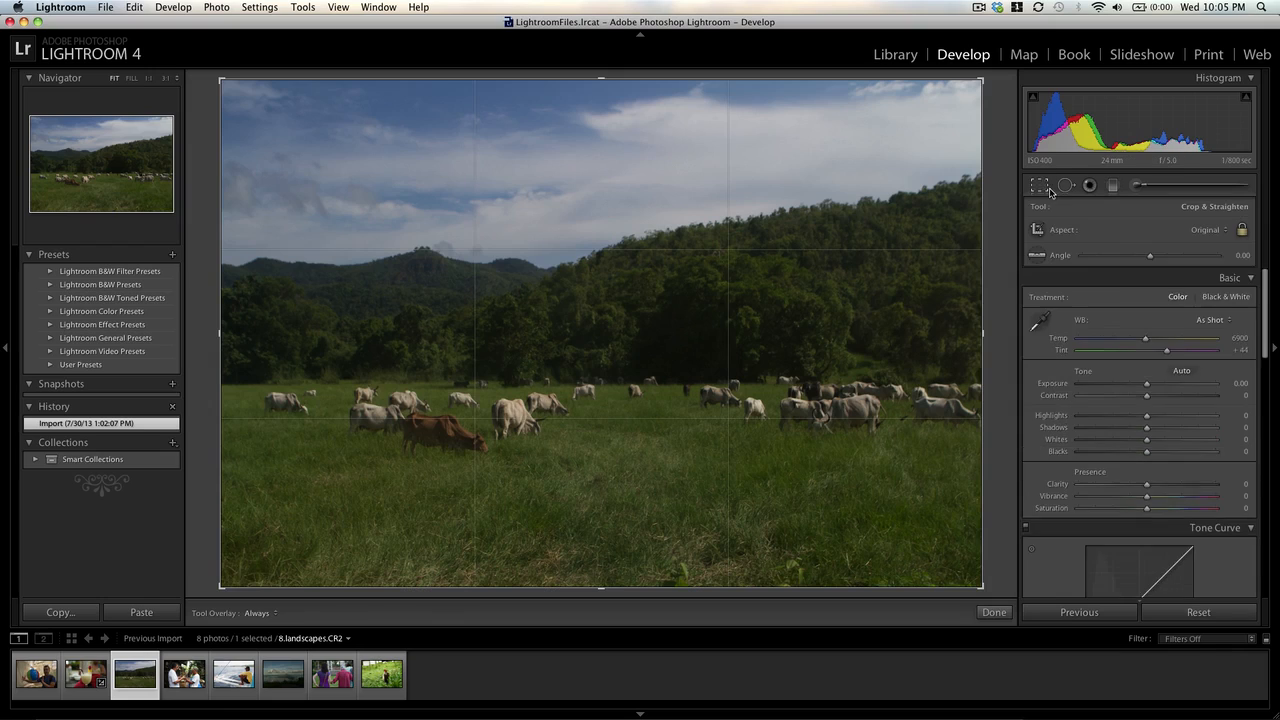
left_click(1100, 237)
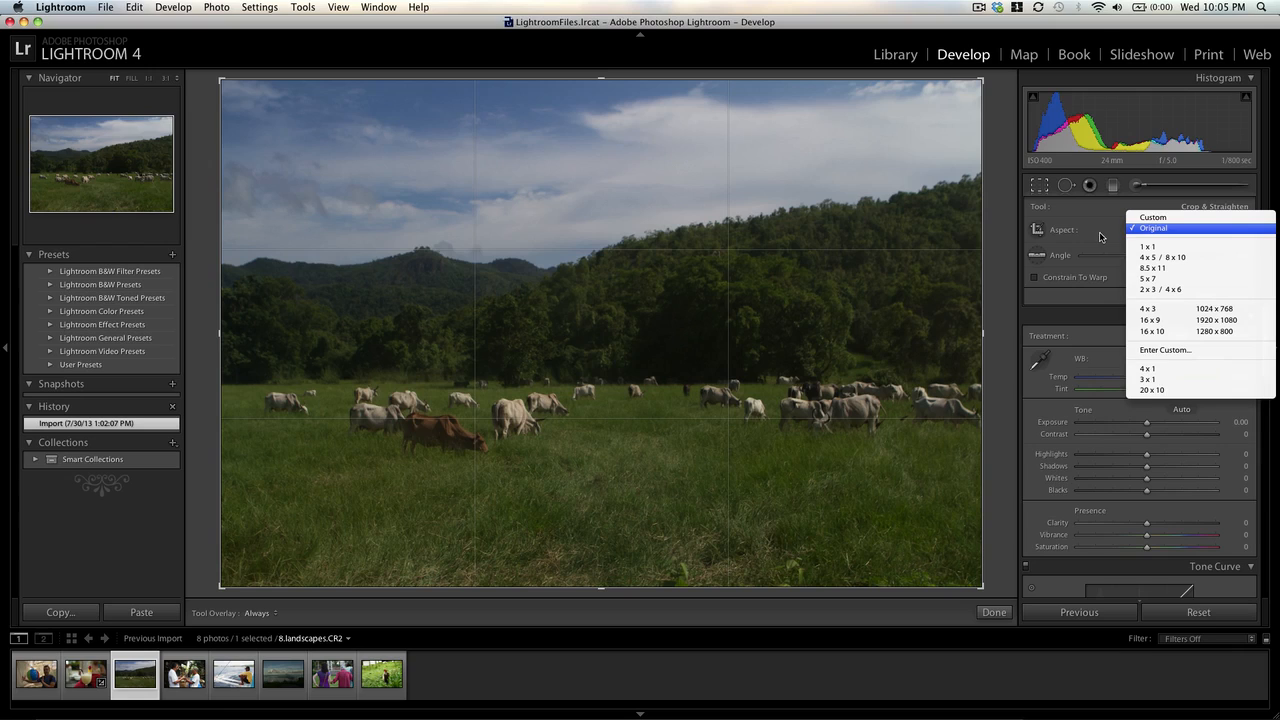
left_click(1212, 390)
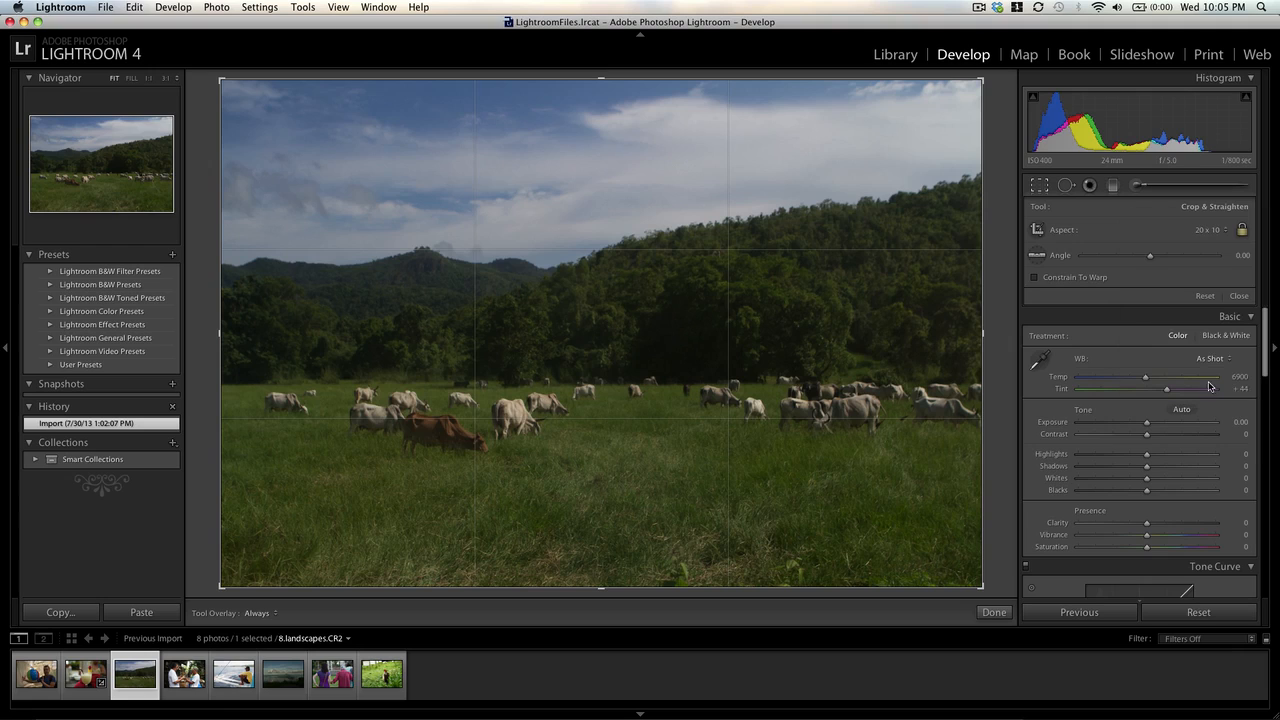
left_click_drag(925, 279, 922, 257)
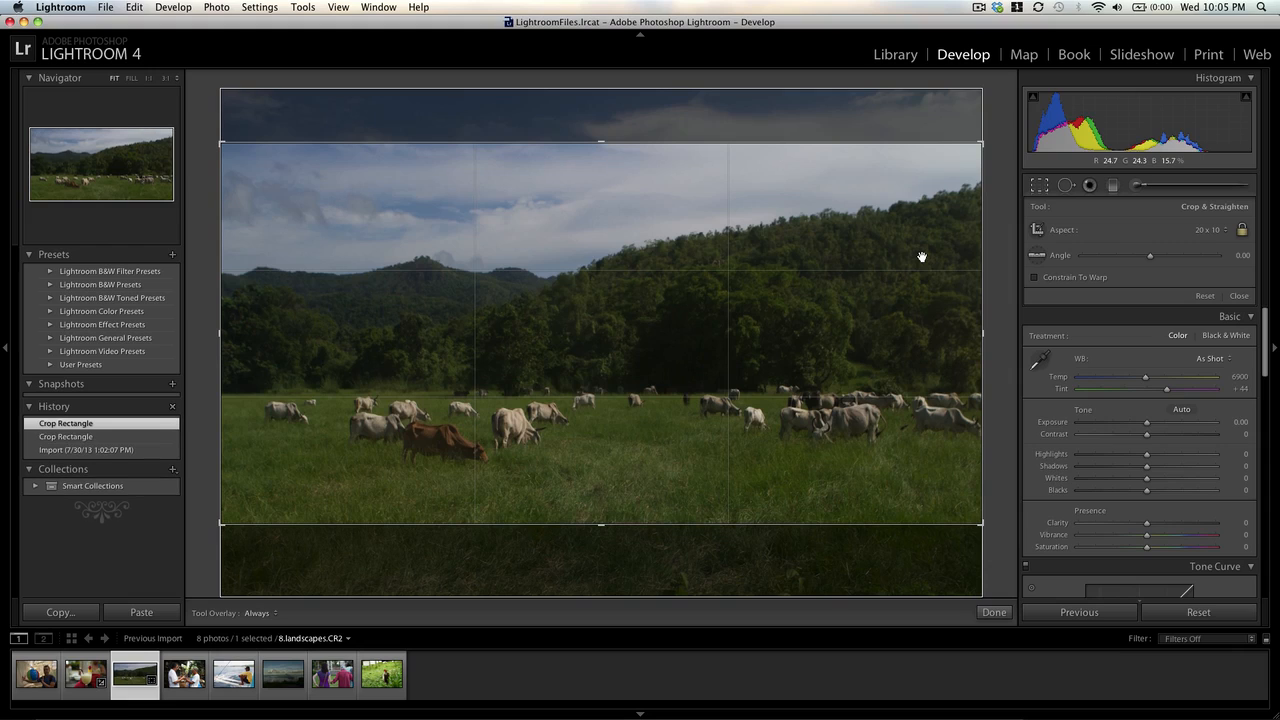
key("Return")
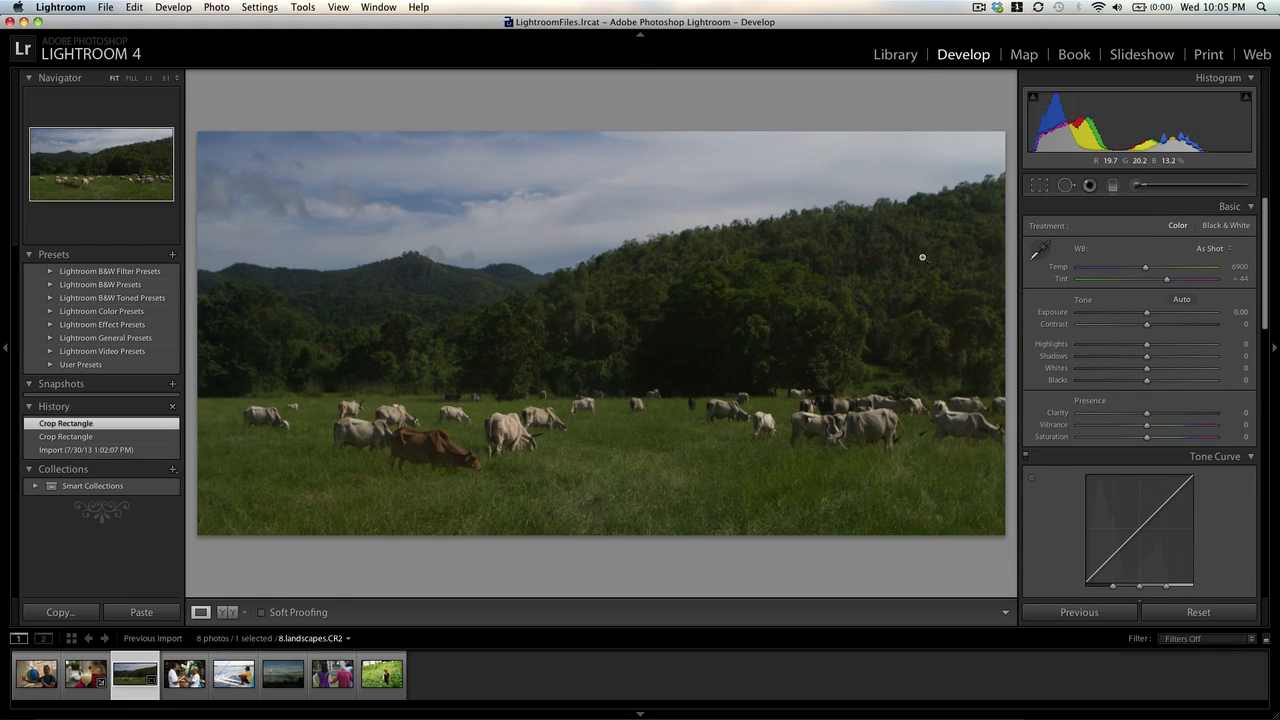
Reposition the photo within the 20 x 10 crop to include more sky and less foreground grass, and apply it.
left_click(1039, 185)
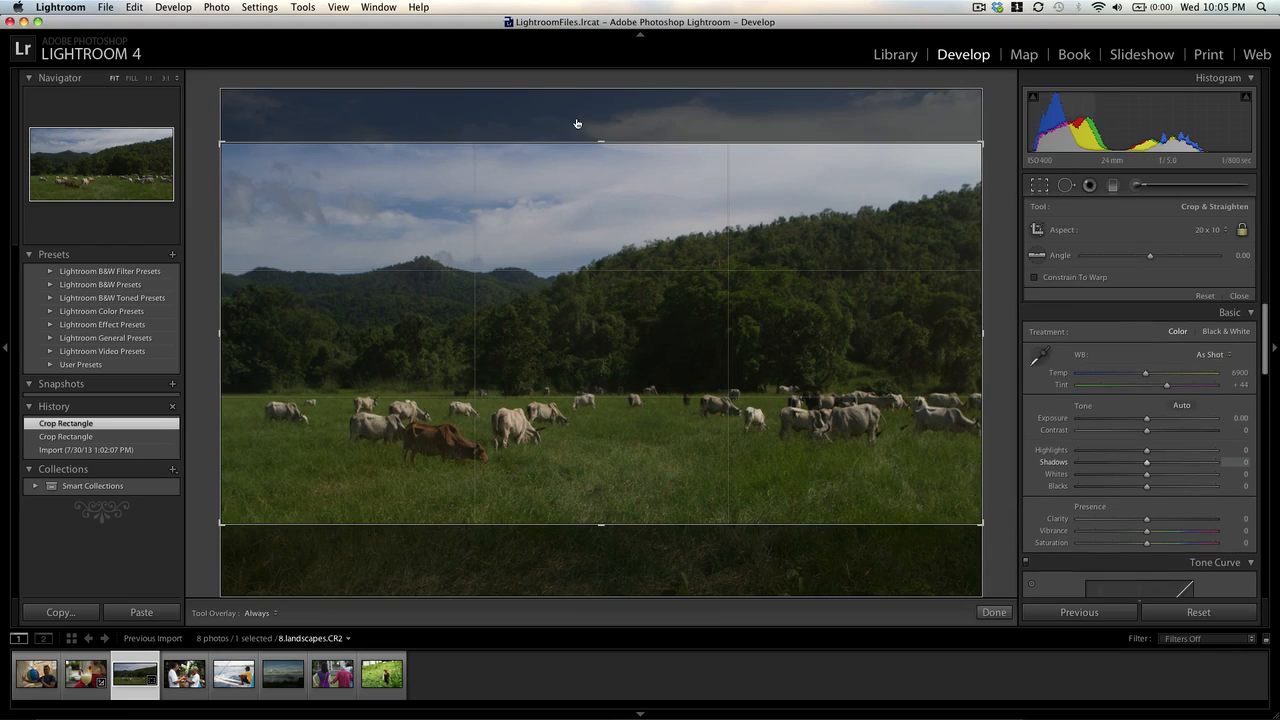
left_click_drag(541, 317, 543, 320)
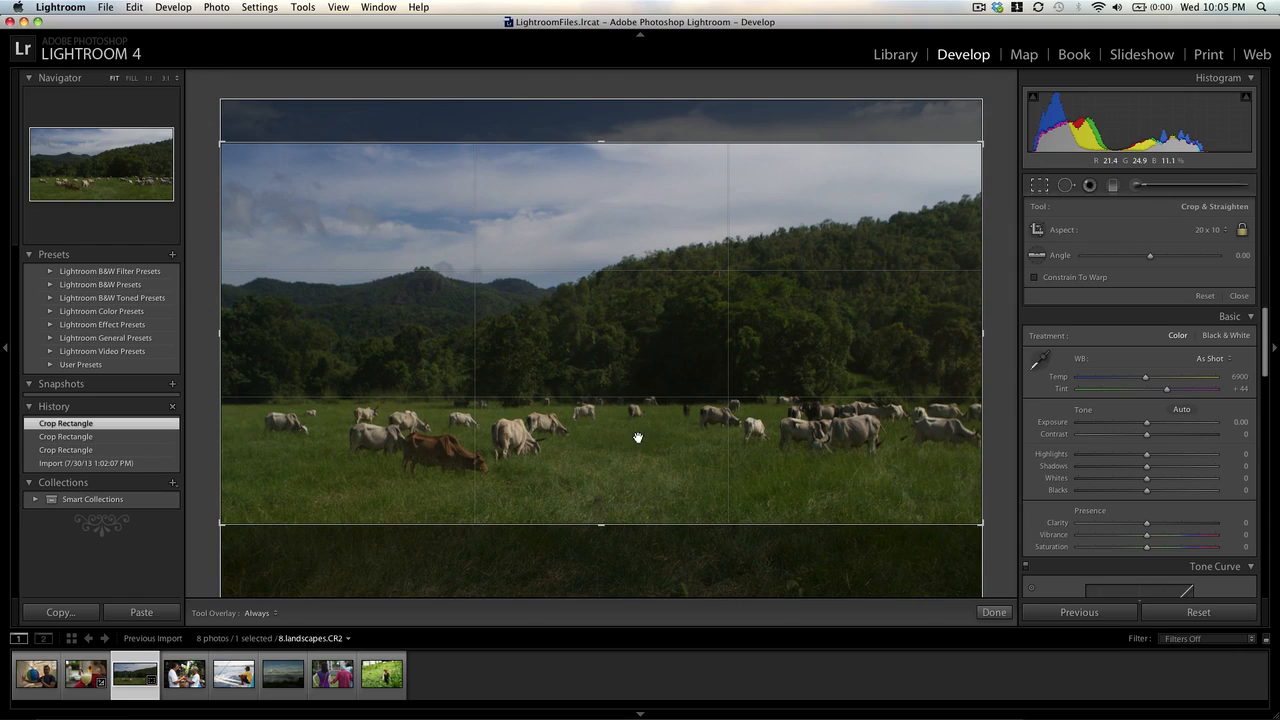
left_click_drag(637, 437, 630, 444)
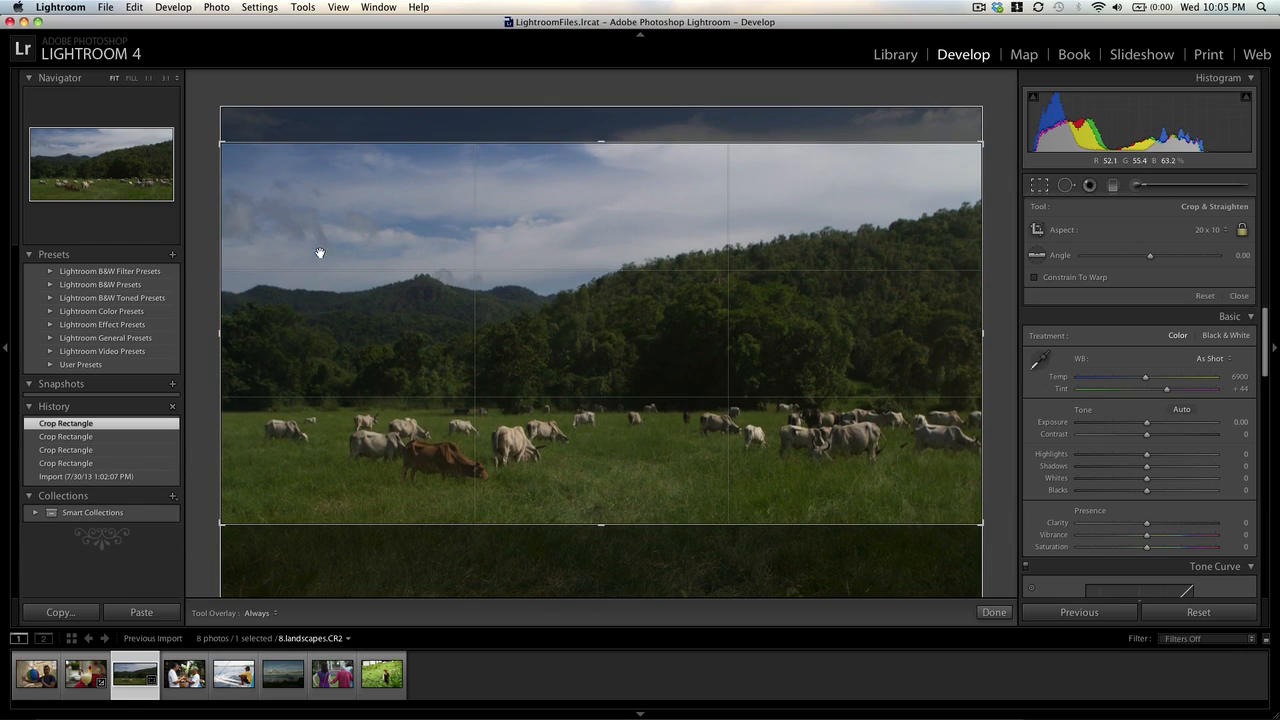
mouse_move(608, 206)
left_mouse_down()
mouse_move(606, 254)
mouse_move(606, 228)
left_mouse_up()
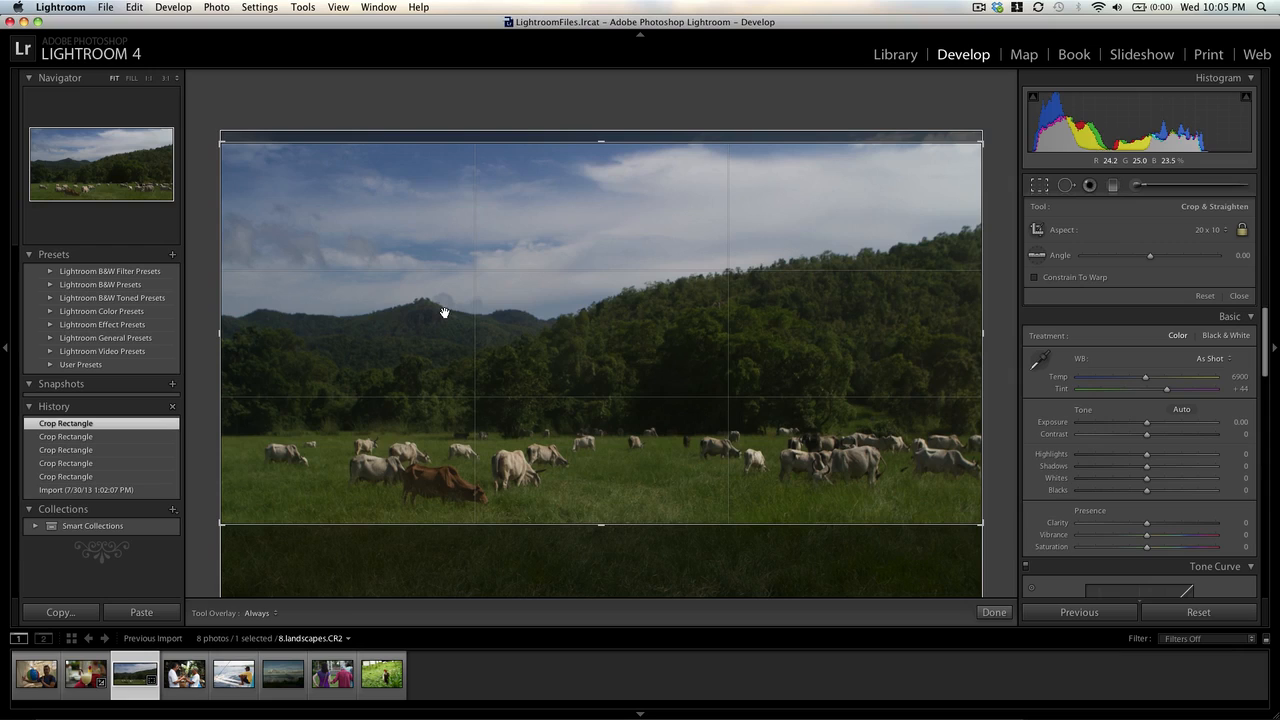
key("Return")
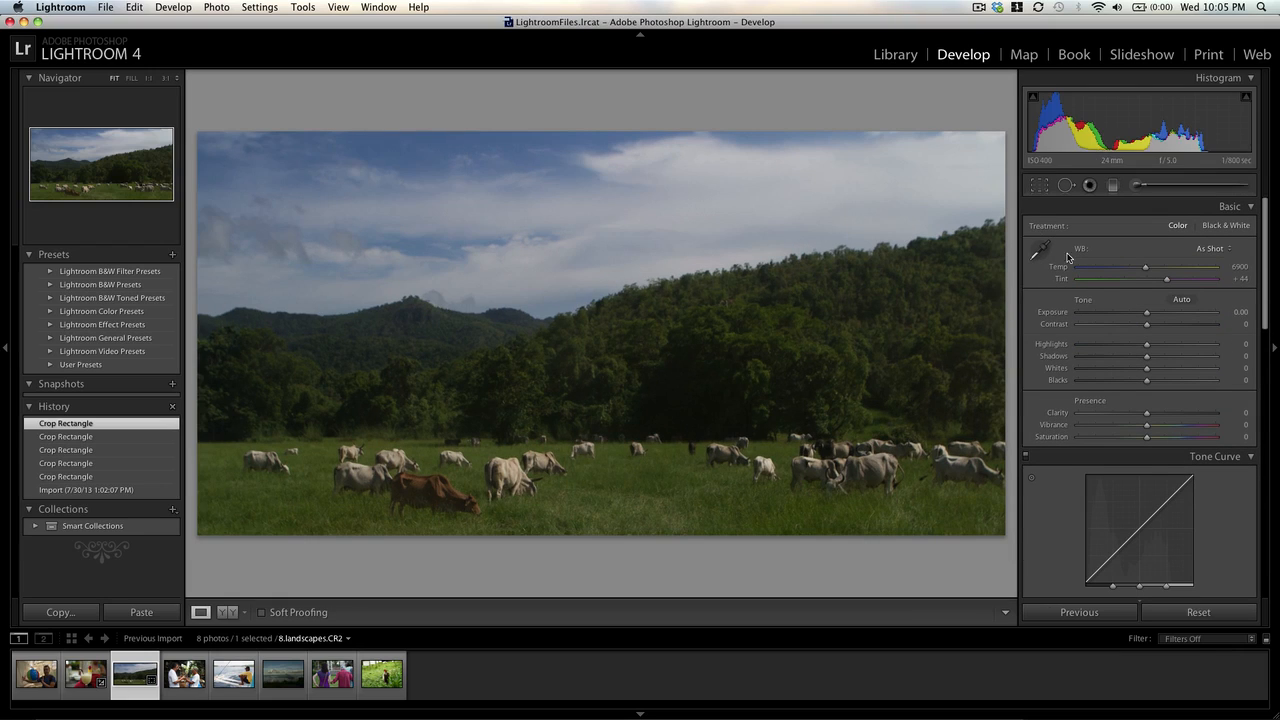
Set the photo's Exposure to -0.10.
key("Down")
key("Down")
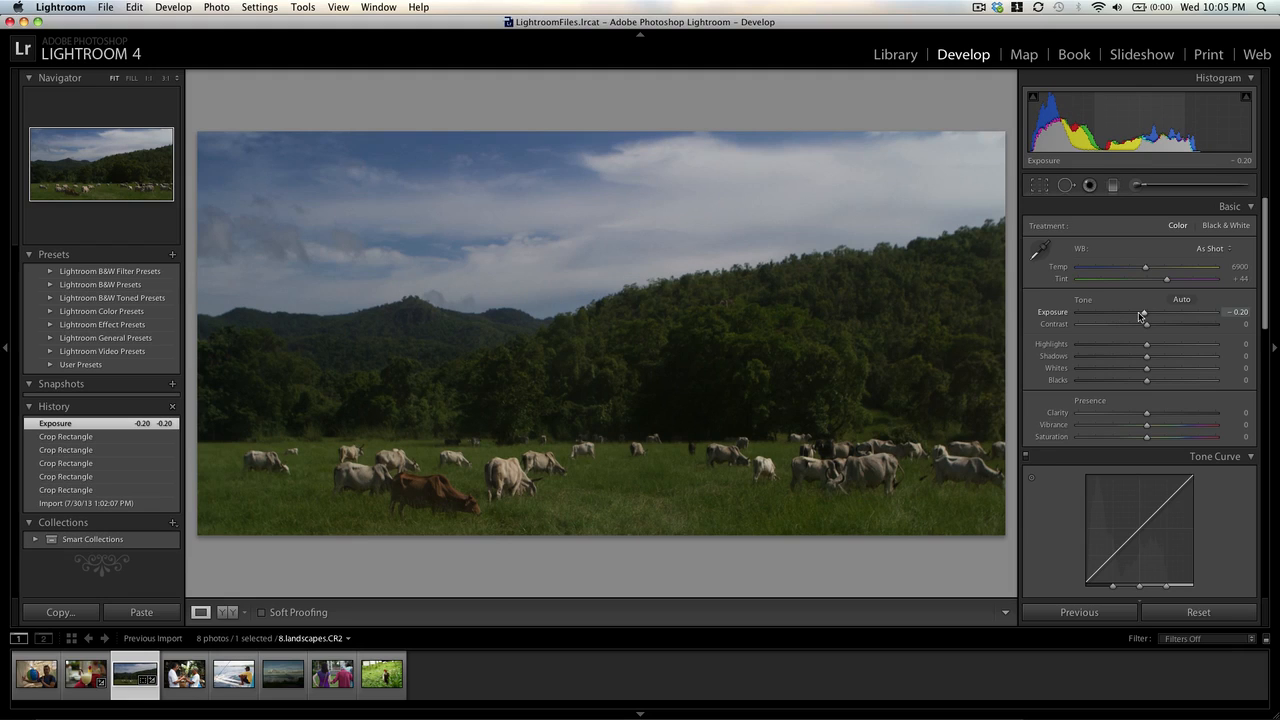
key("Up")
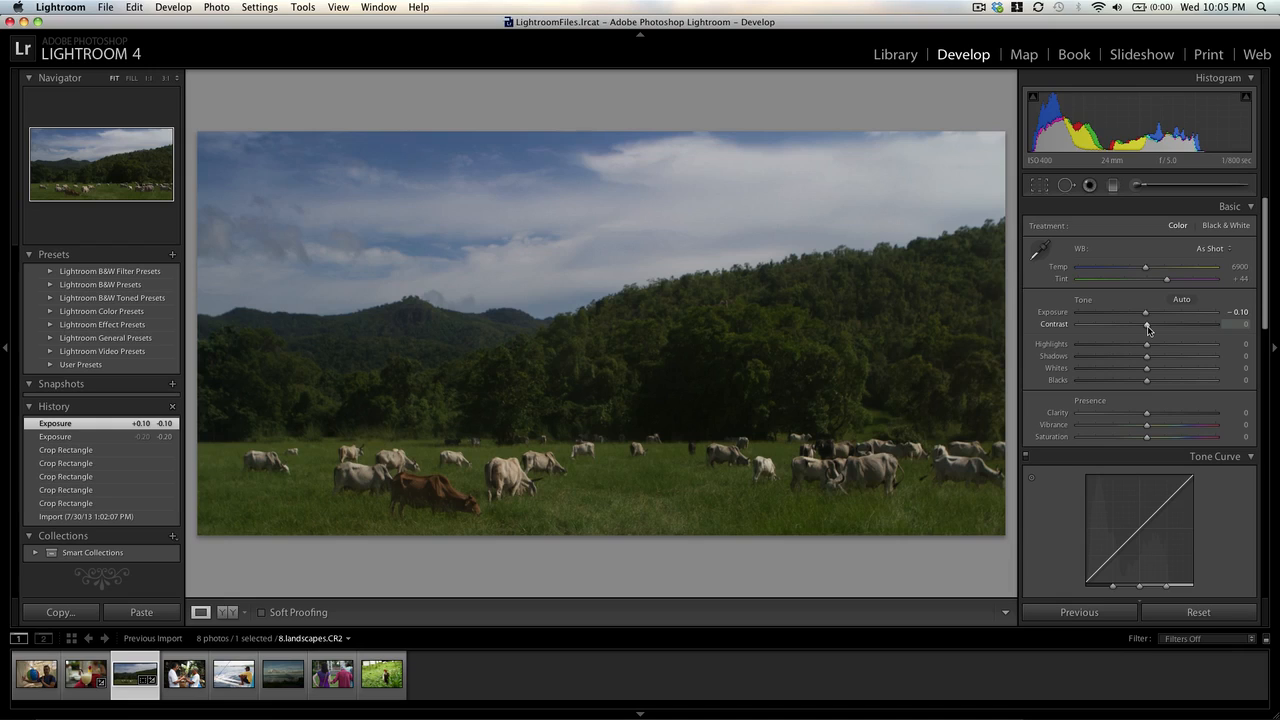
Set the photo's Contrast to +50.
key("Up")
key("Up")
key("Up")
key("Up")
key("Up")
key("Up")
key("Up")
key("Up")
key("Up")
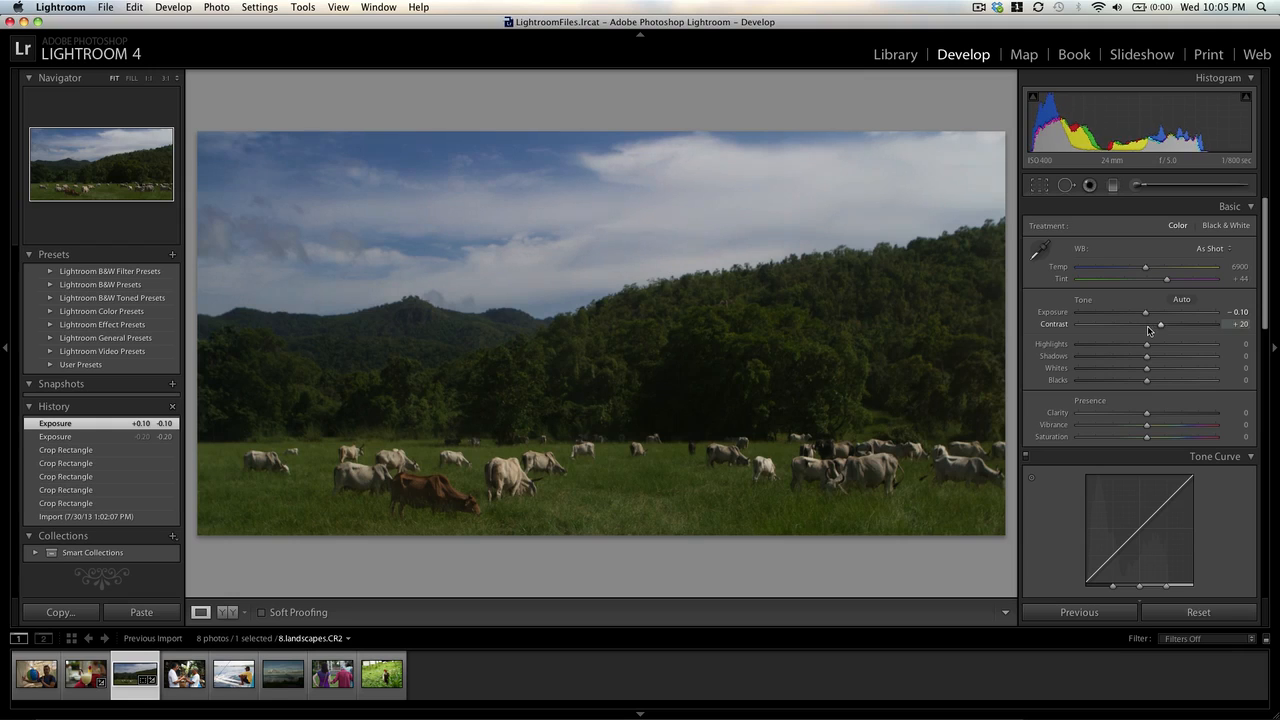
key("Up")
key("Up")
key("Up")
key("Up")
key("Up")
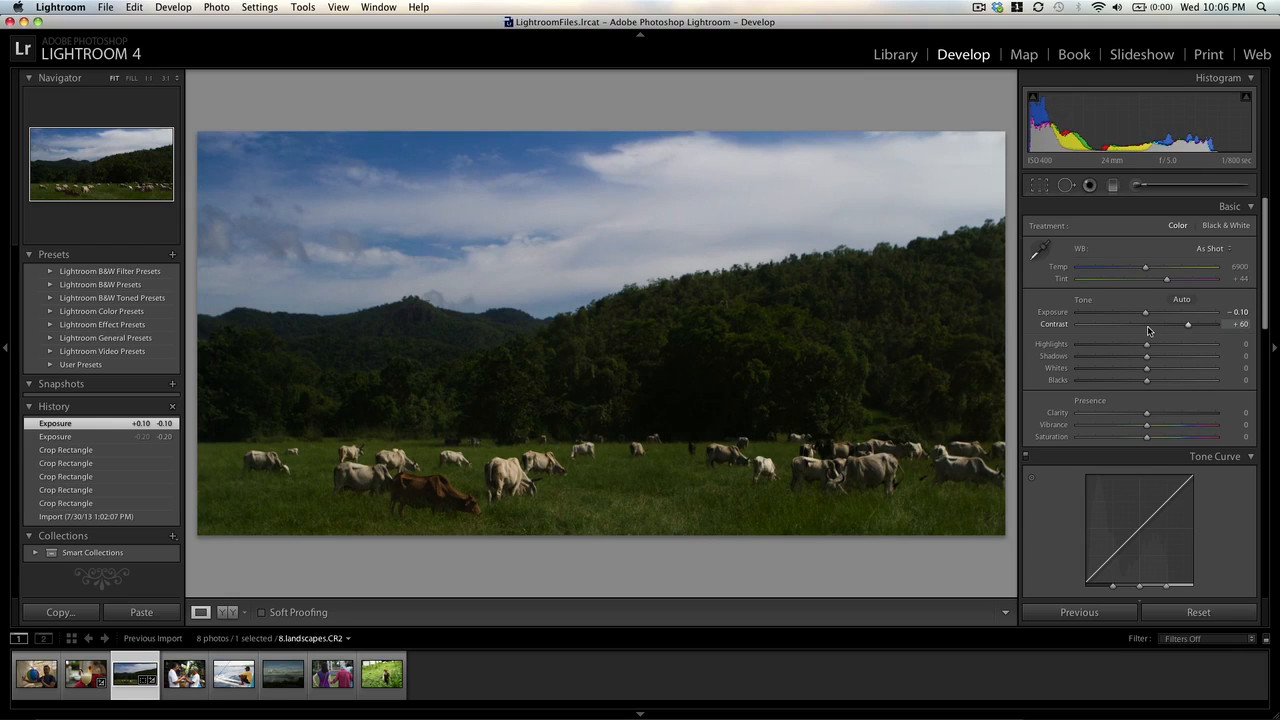
key("Up")
key("Up")
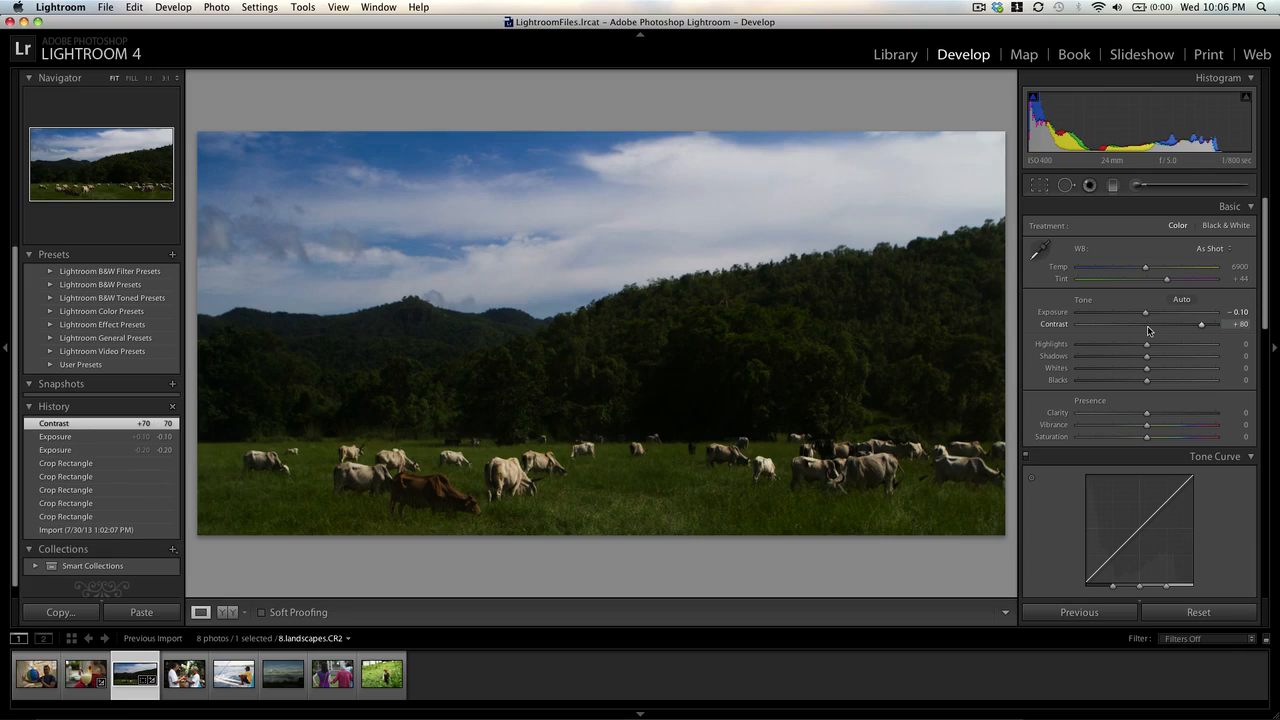
key("Down")
key("Down")
key("Down")
key("Down")
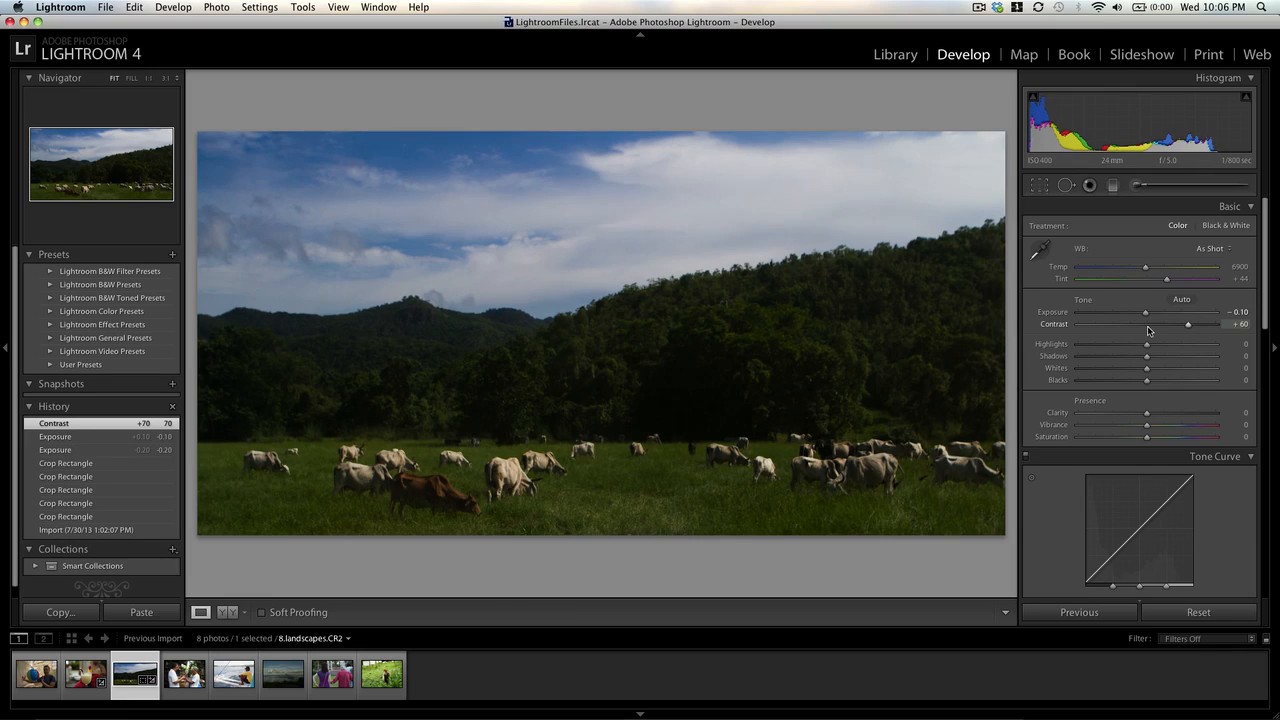
key("Down")
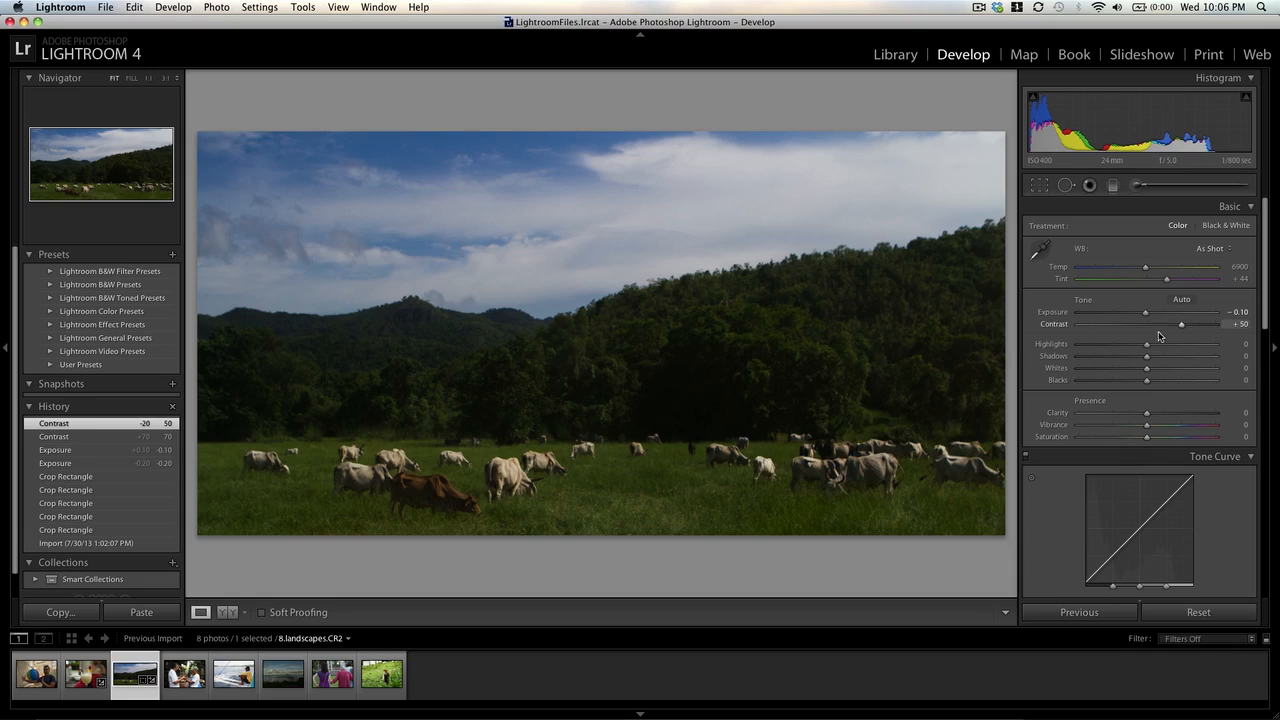
Shape the tone curve by raising Lights to about +38, Darks to about +18 and Highlights to about +3.
scroll(1233, 541, "down", 2)
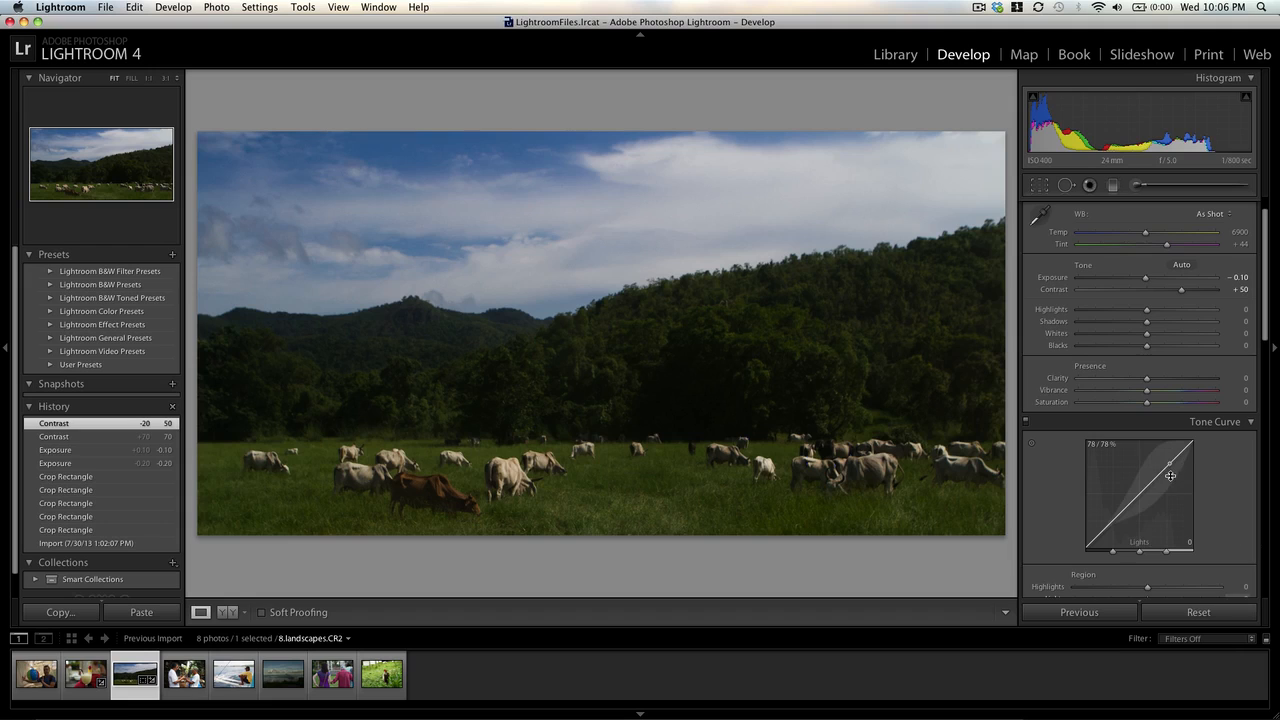
left_click_drag(1162, 472, 1162, 459)
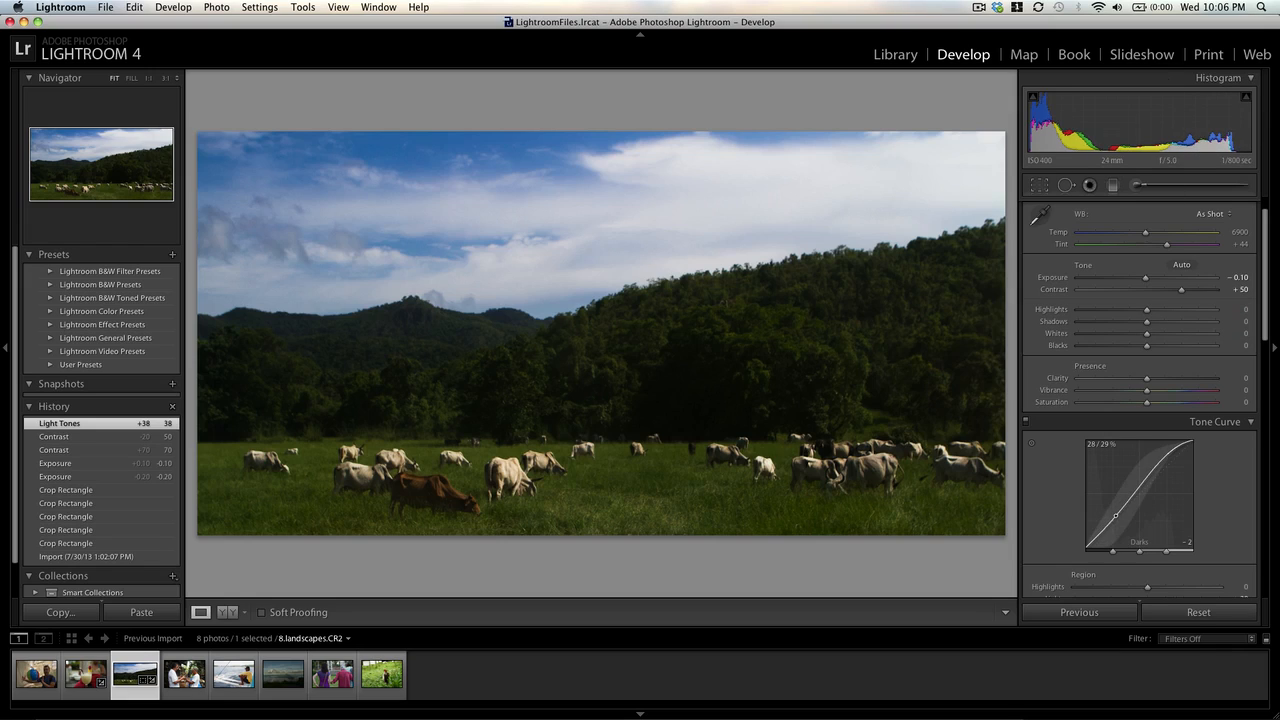
left_click_drag(1115, 514, 1139, 477)
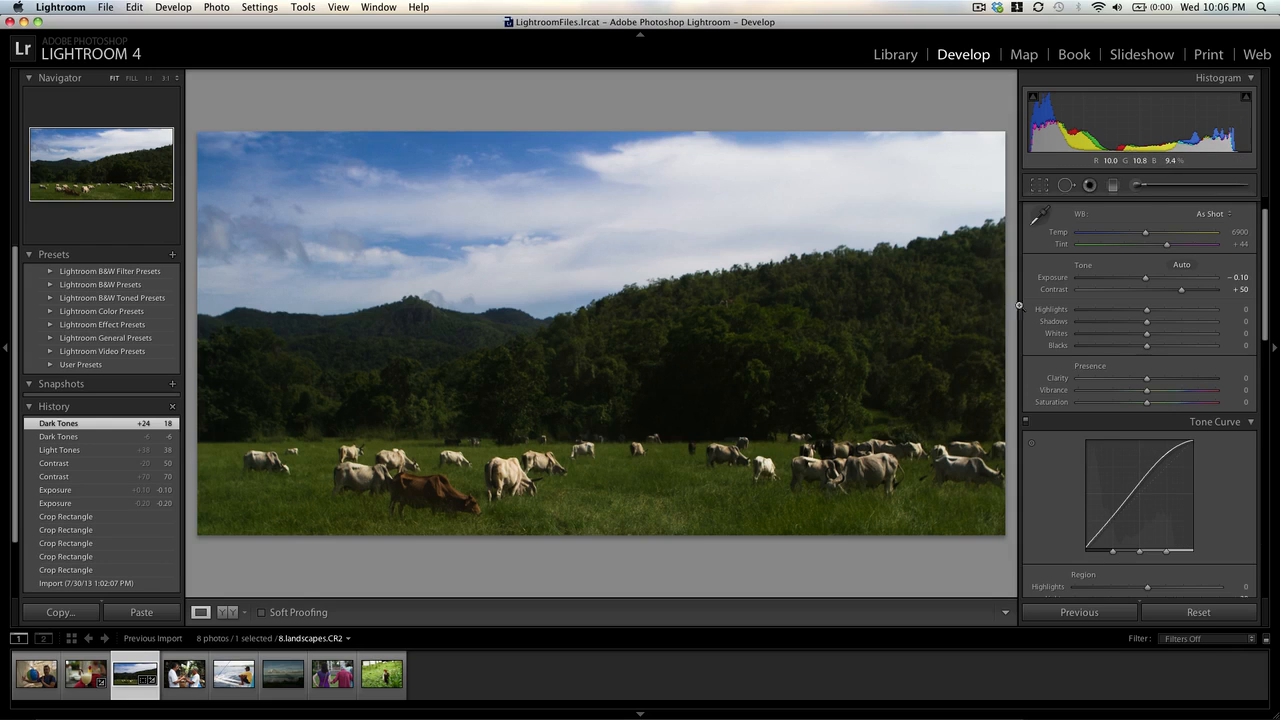
left_click_drag(1178, 468, 1176, 445)
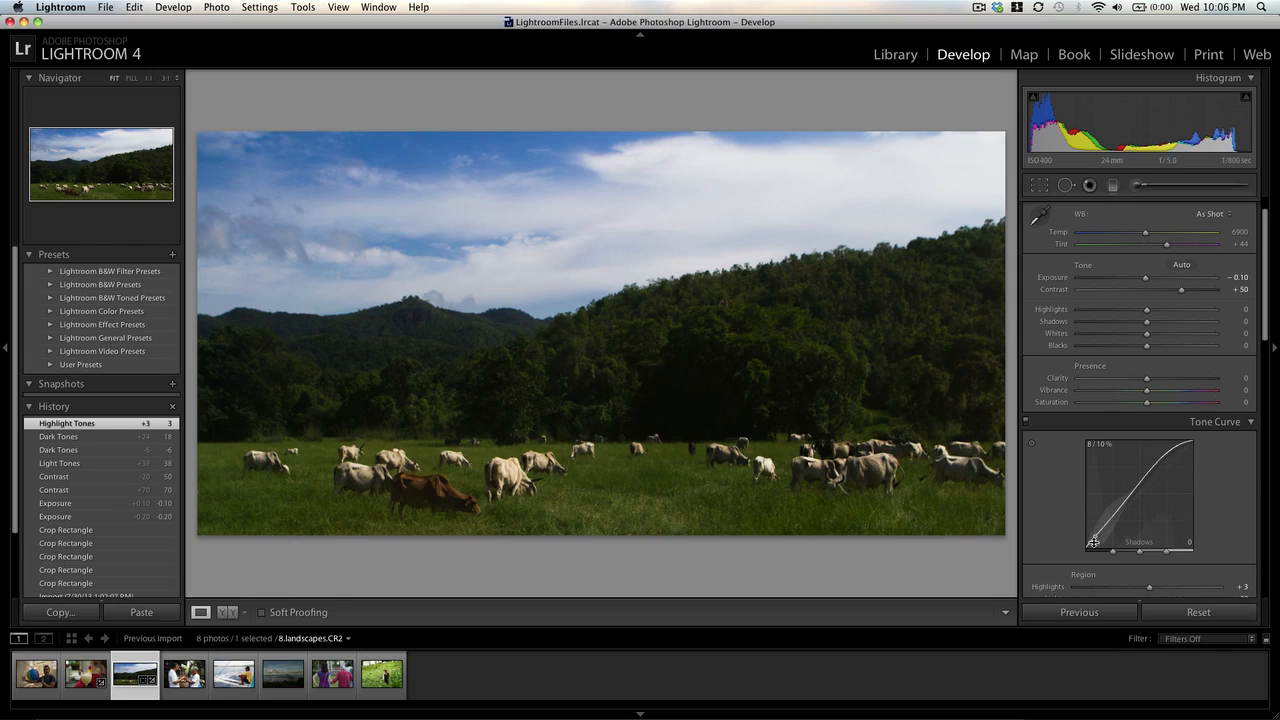
Set Vibrance to +50 and Saturation to -15.
left_click(1159, 393)
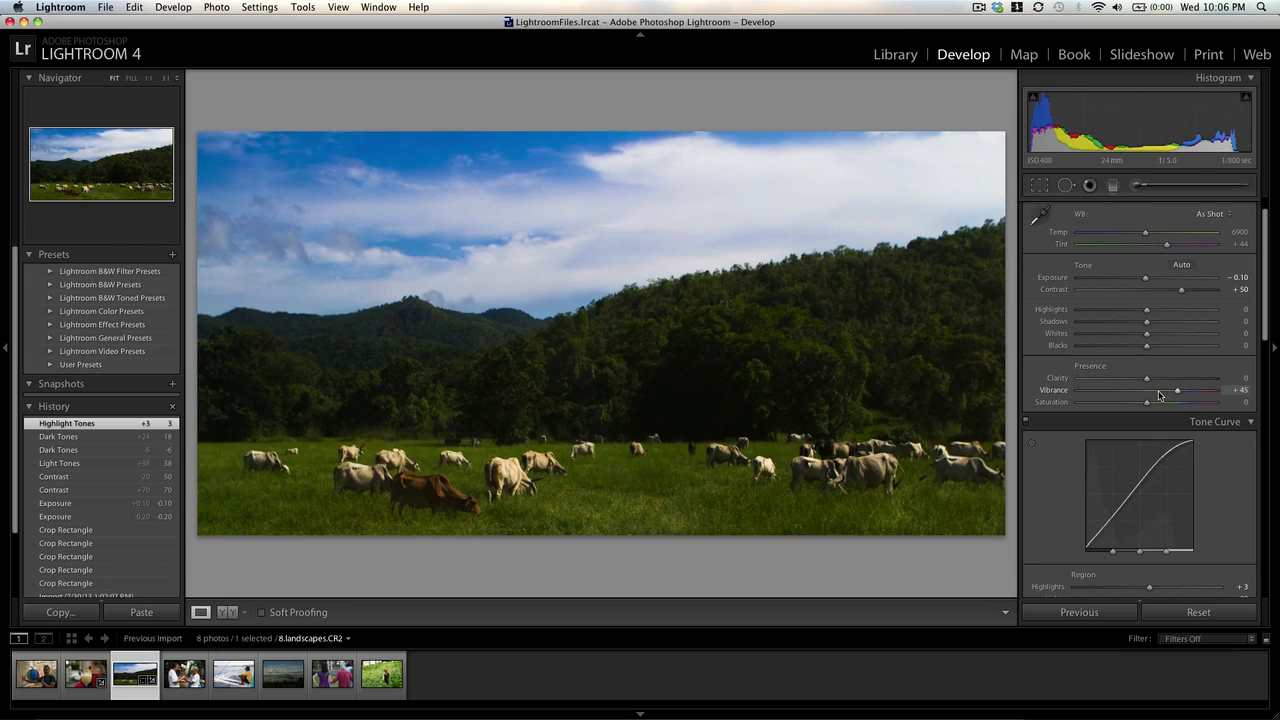
key("Up")
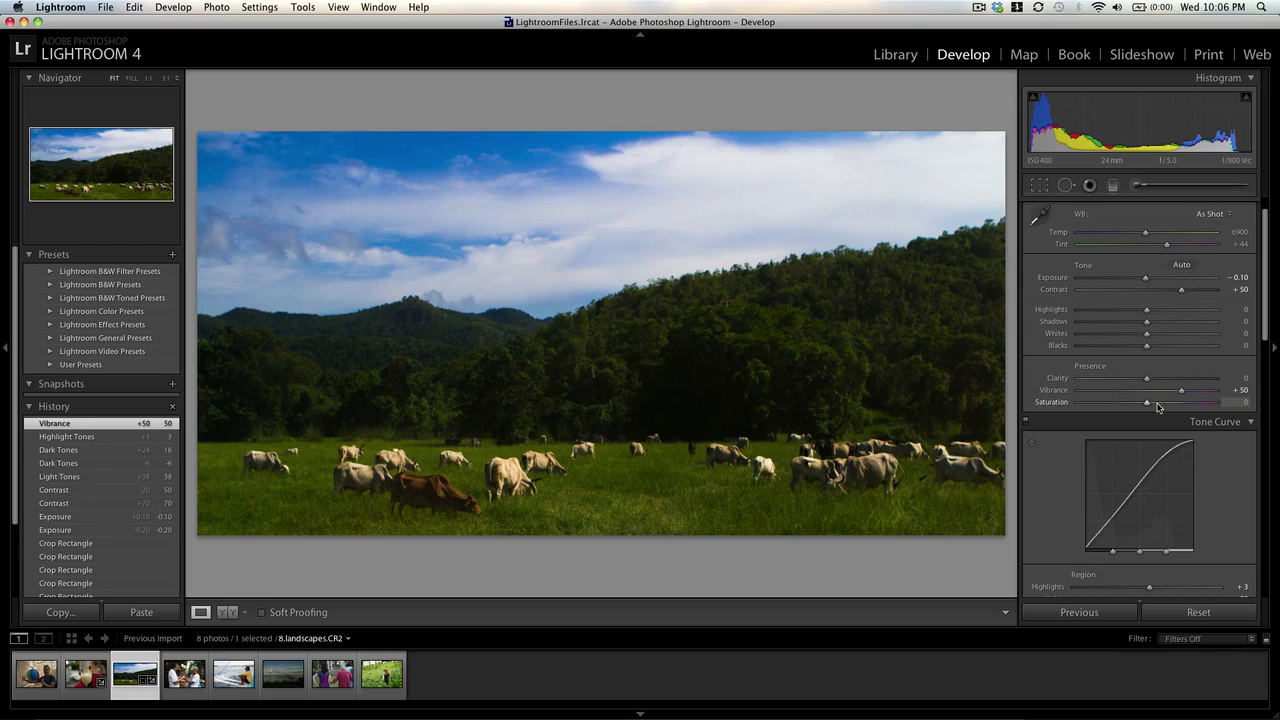
key("Down")
key("Down")
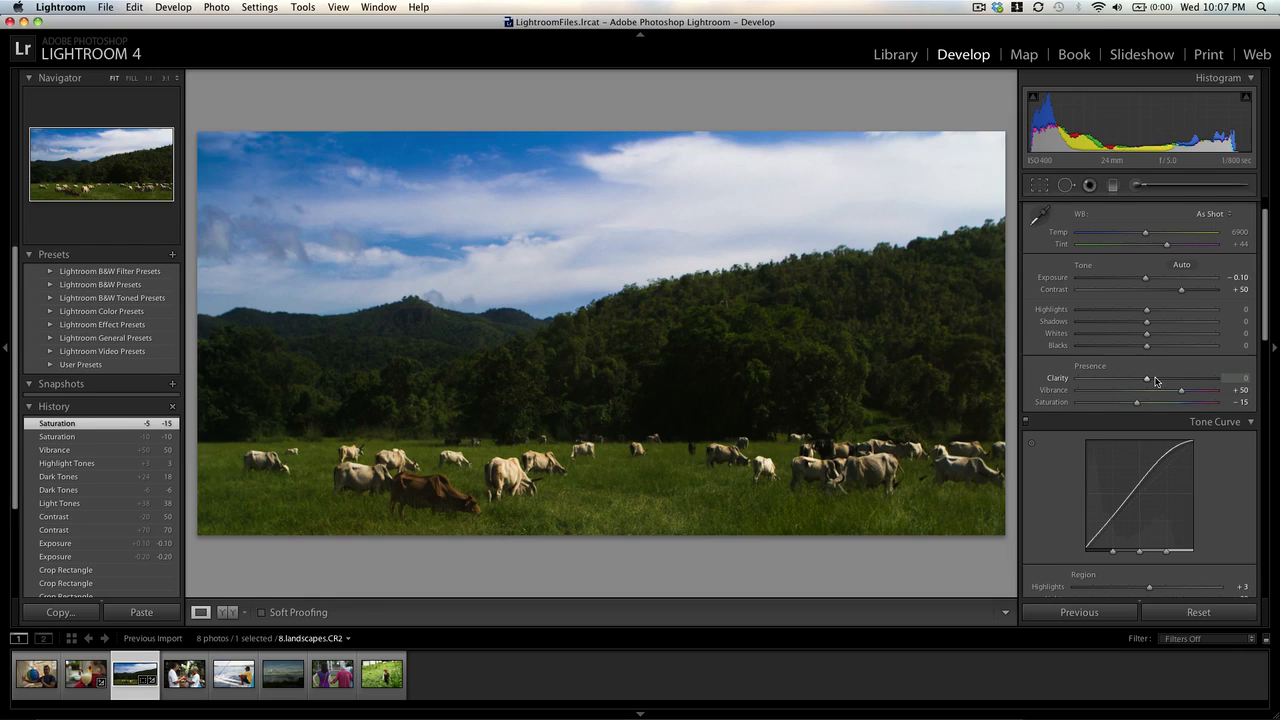
Set the photo's Clarity to +30.
key("Up")
key("Up")
key("Up")
key("Up")
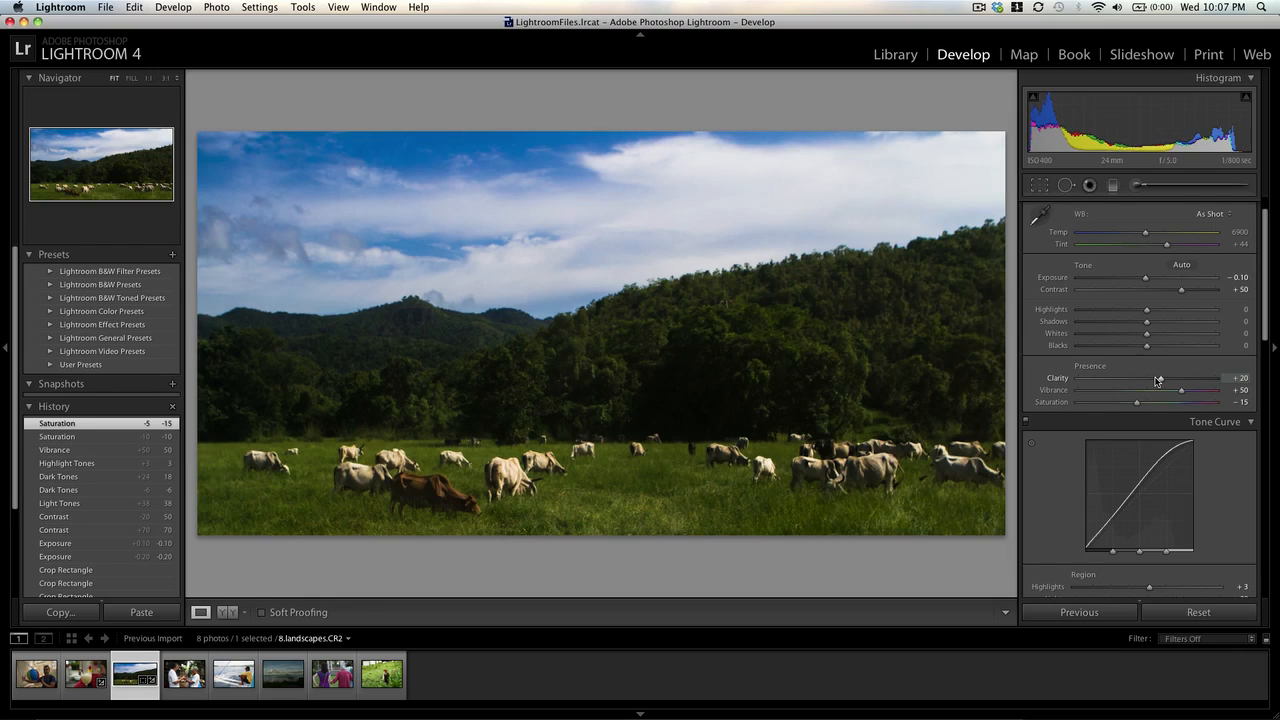
key("Up")
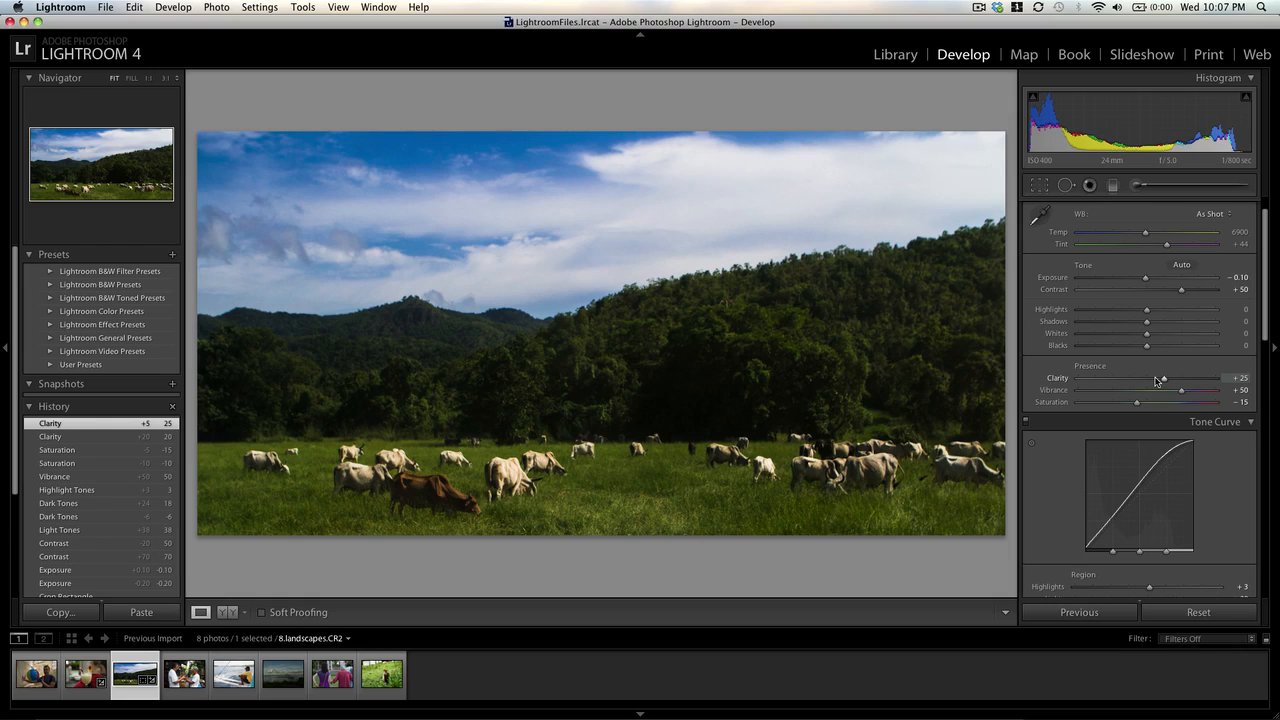
key("Up")
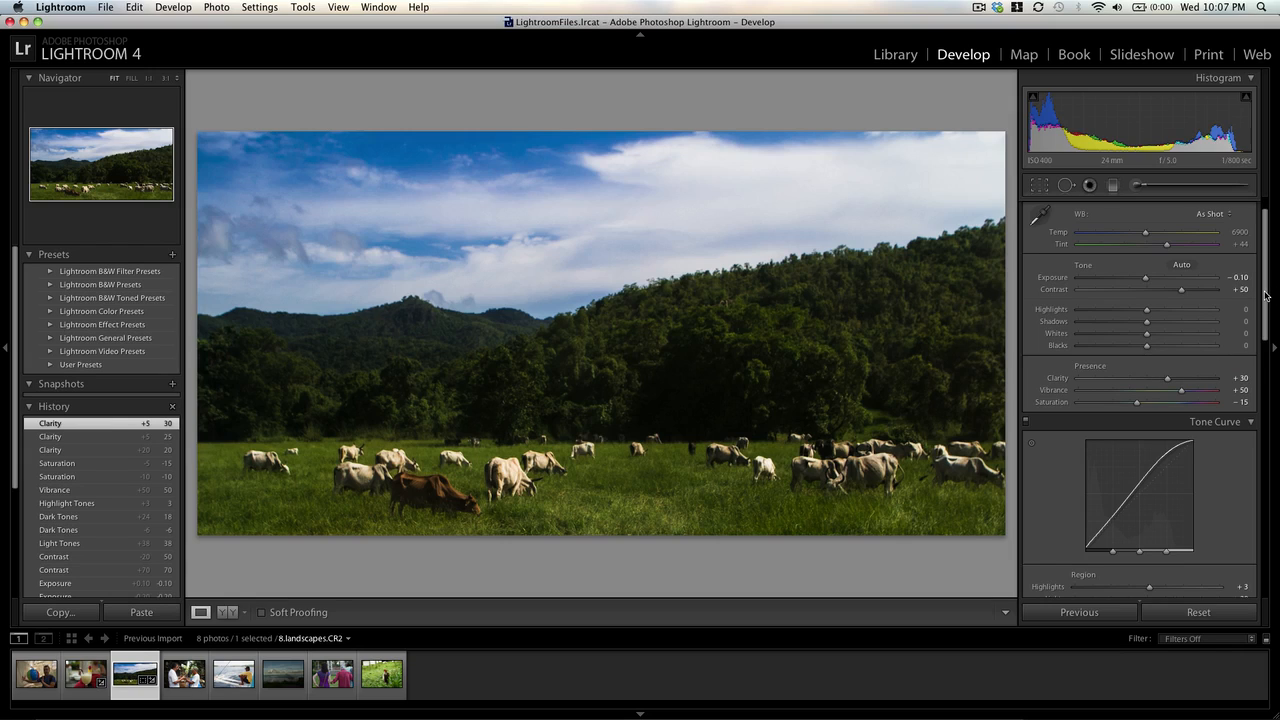
Darken the blue sky with the targeted luminance adjustment, lowering Aqua to about -43 and Blue to about -27.
left_click_drag(1265, 295, 1257, 403)
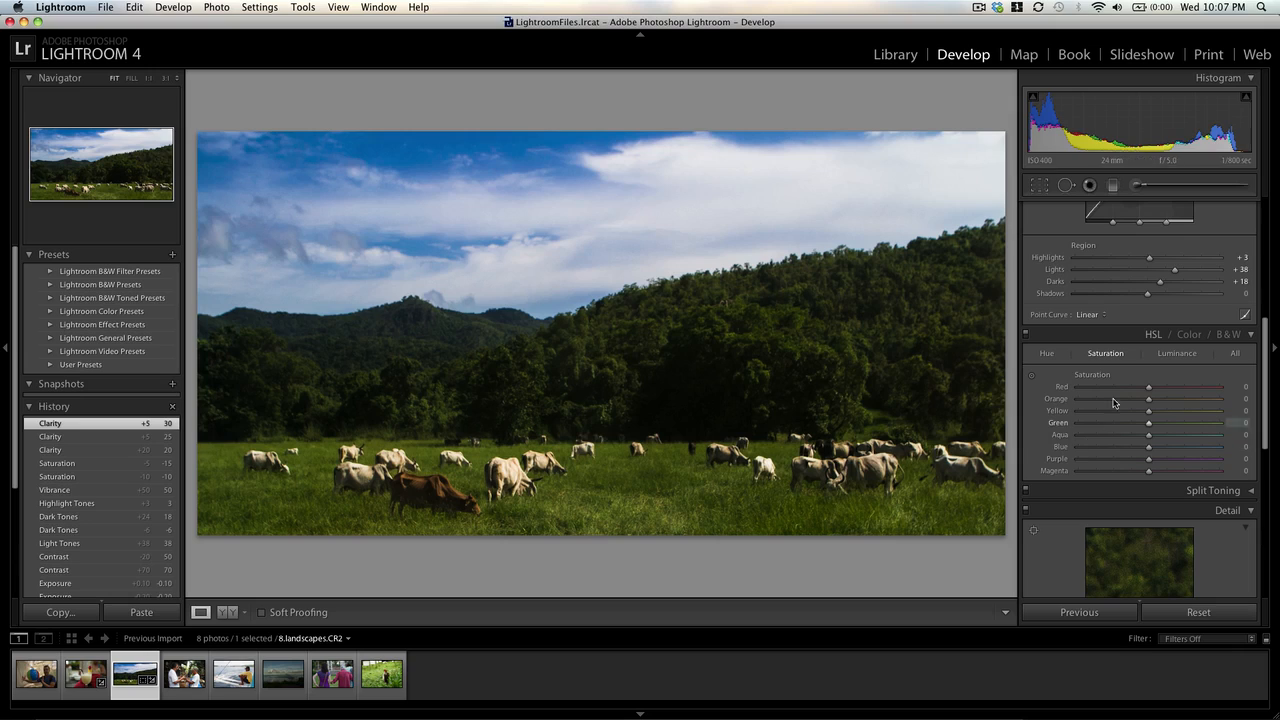
left_click(1173, 356)
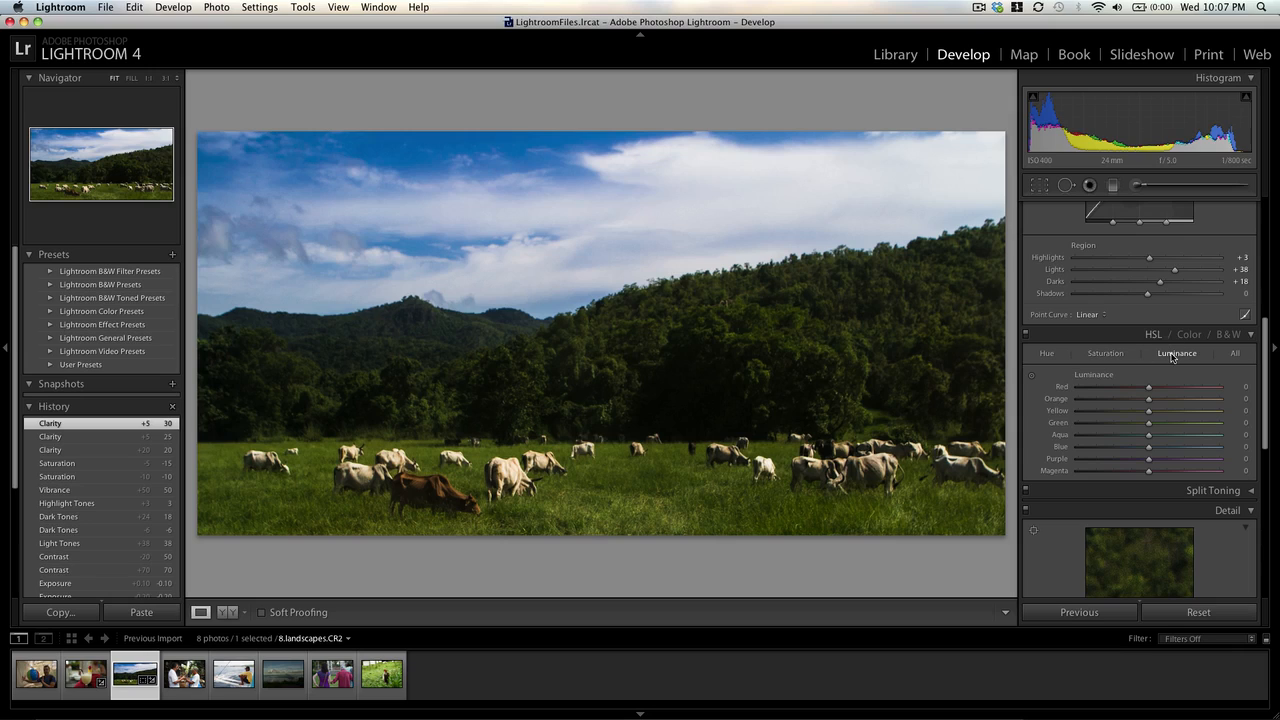
left_click(1033, 377)
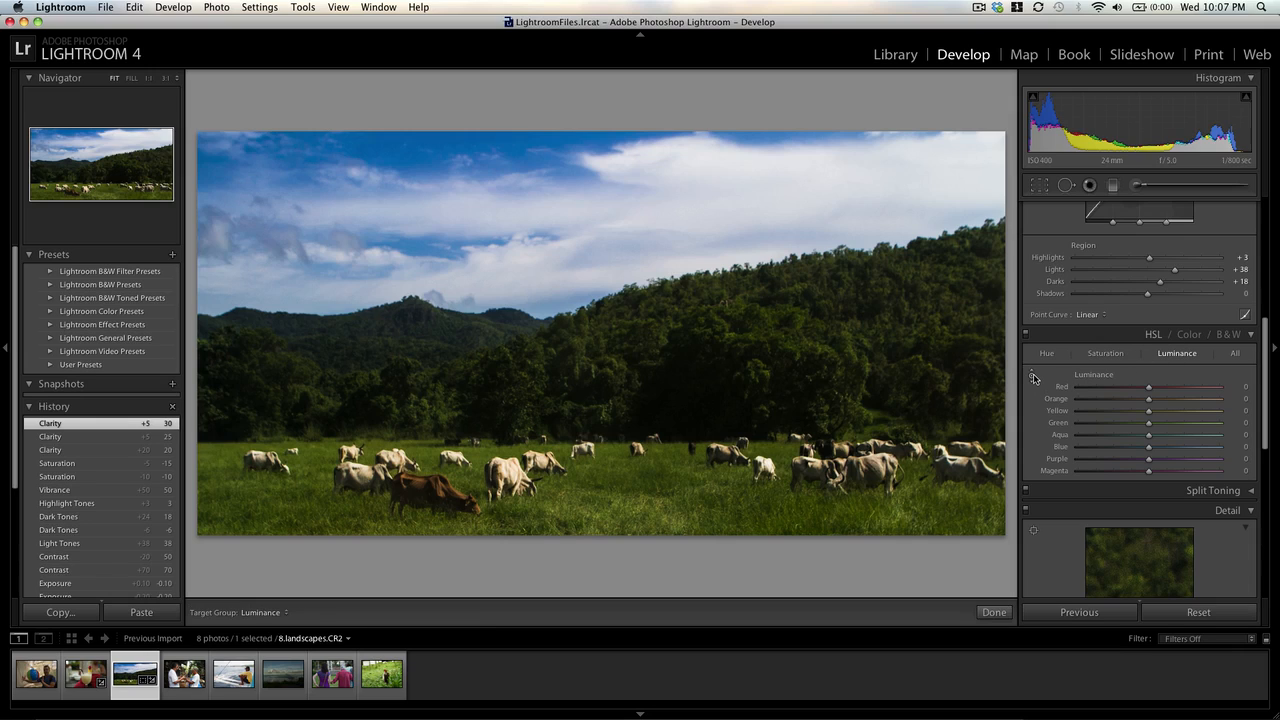
left_click_drag(430, 163, 430, 375)
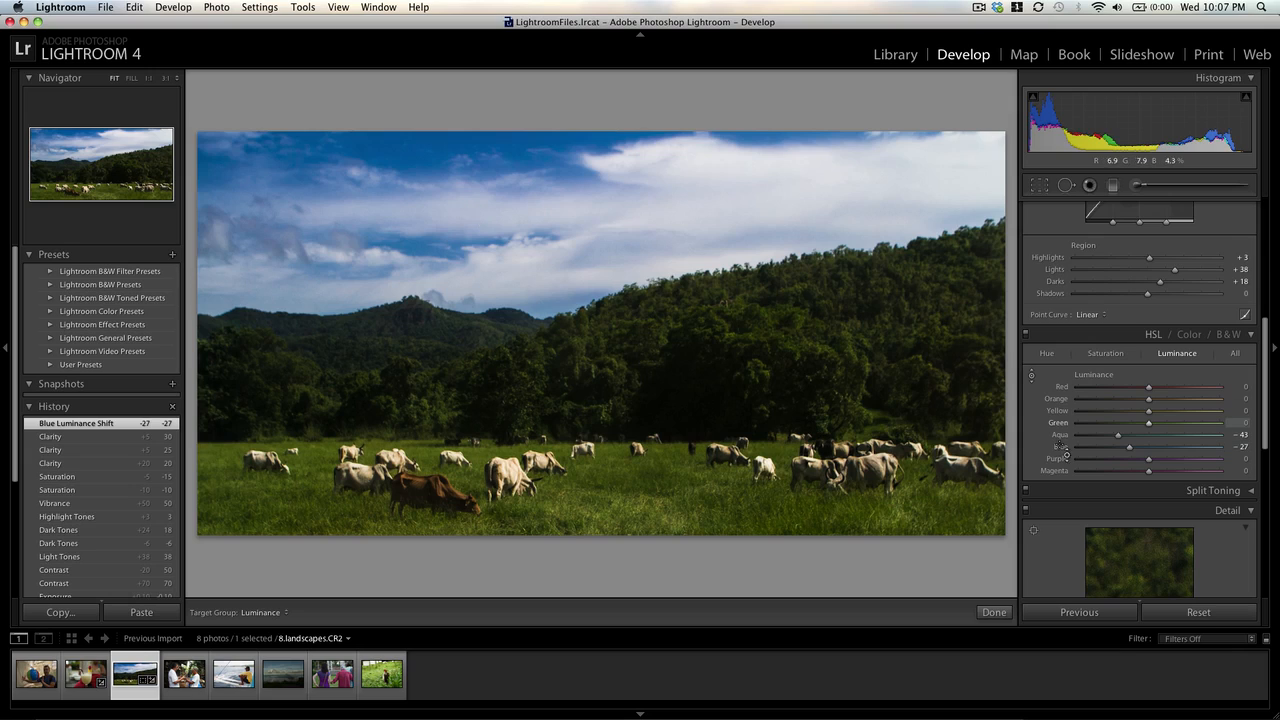
Sharpen the photo with Amount 50, Radius 1.5 and Detail 50.
scroll(1156, 414, "down", 5)
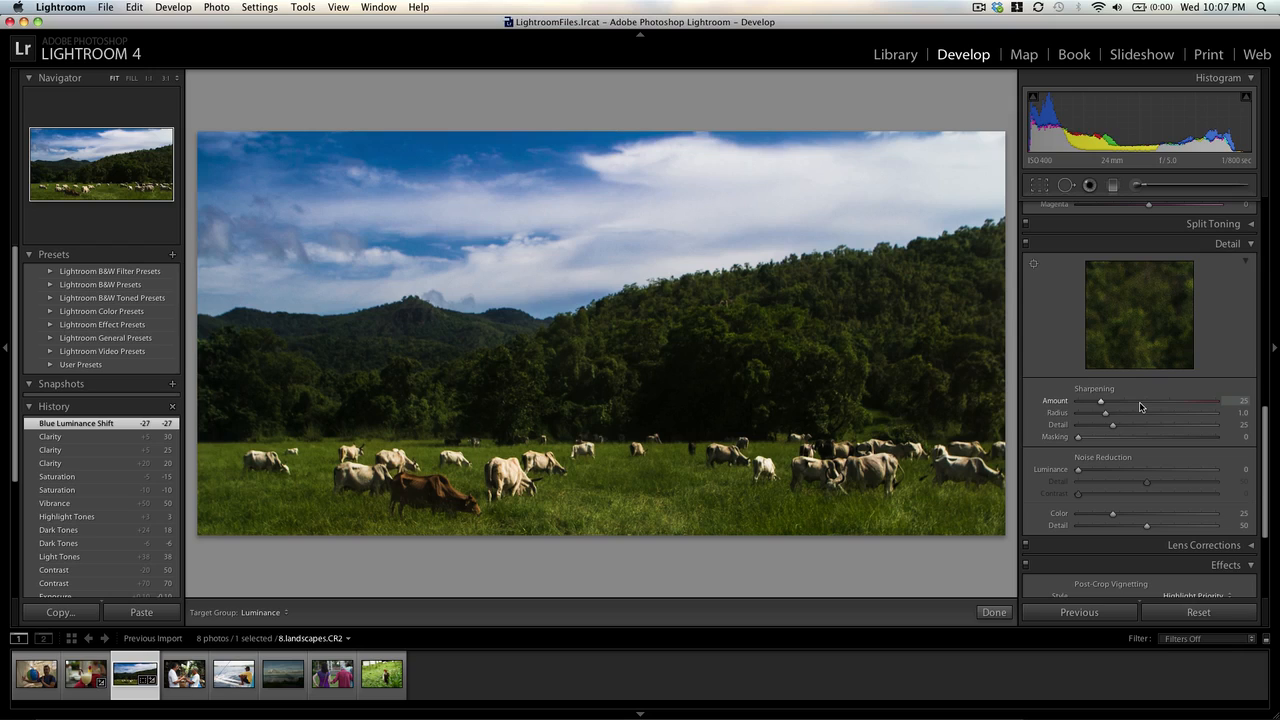
left_click(1140, 403)
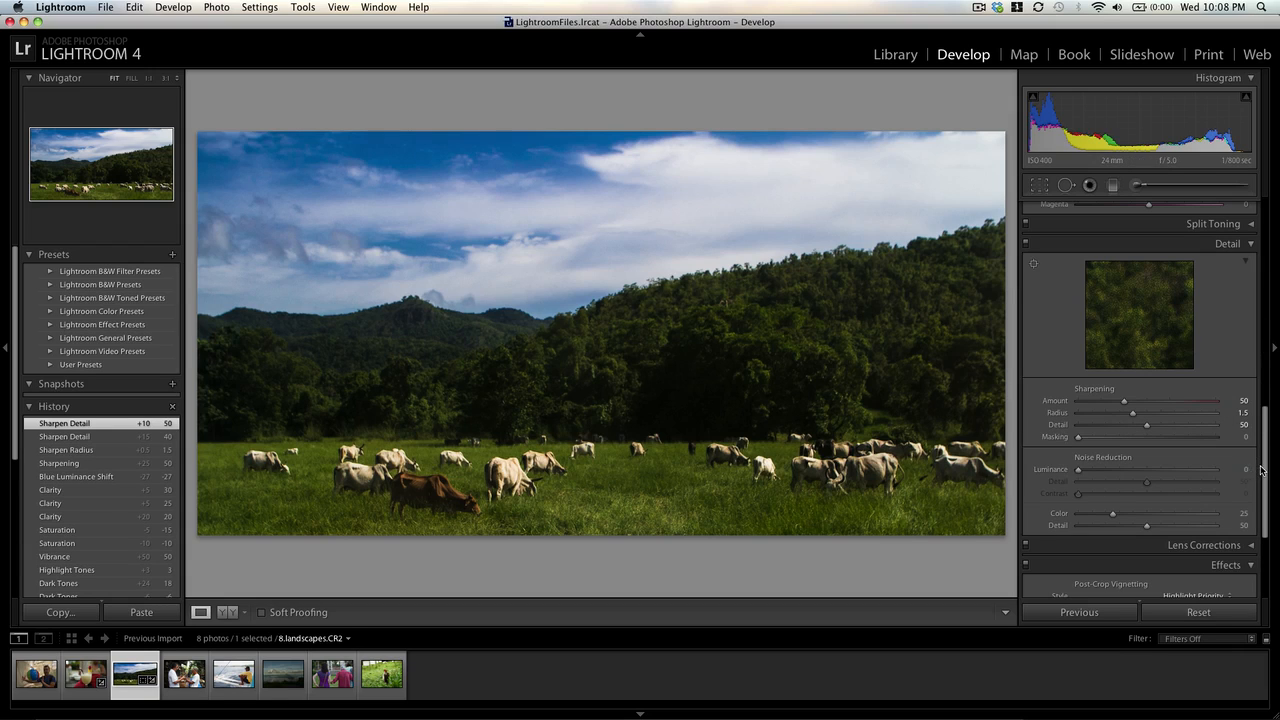
Compare the original and edited versions of the landscape side by side in the Before and After view.
left_click_drag(1267, 471, 1265, 215)
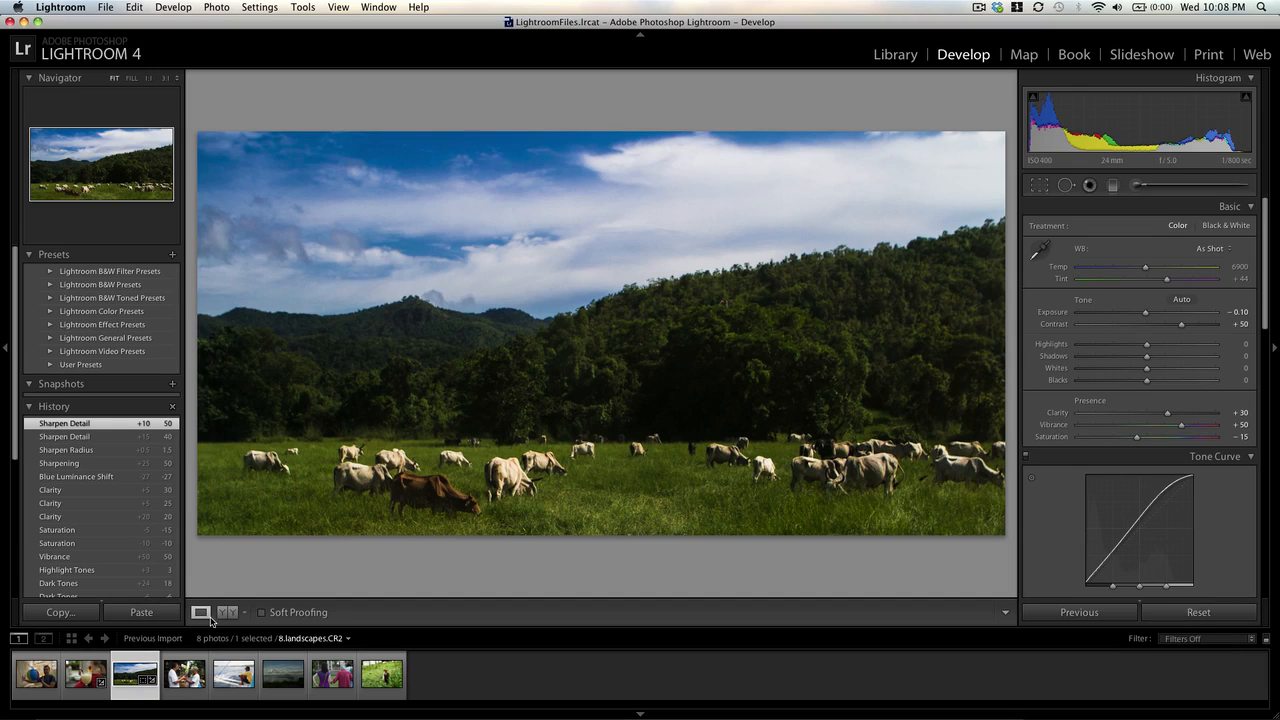
left_click(225, 616)
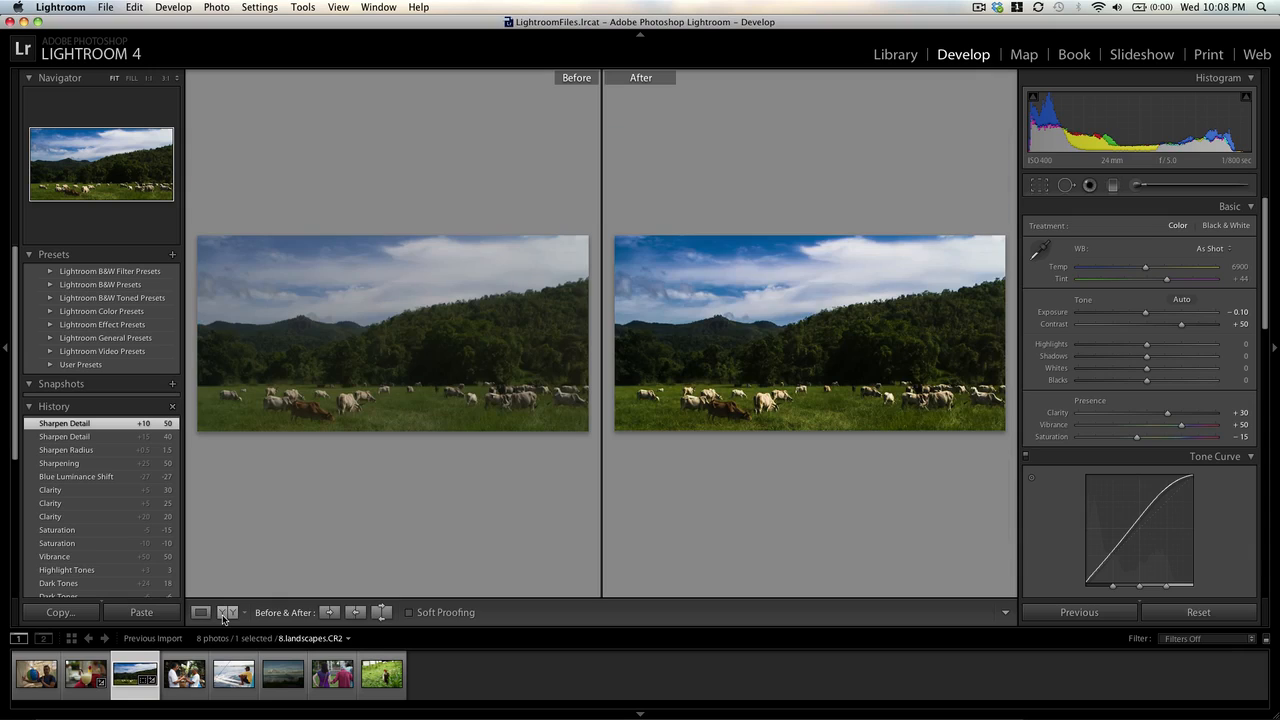
Compare the original and edited landscape in the split left/right and top/bottom Before and After layouts, and return to the single-photo Loupe view.
left_click(225, 614)
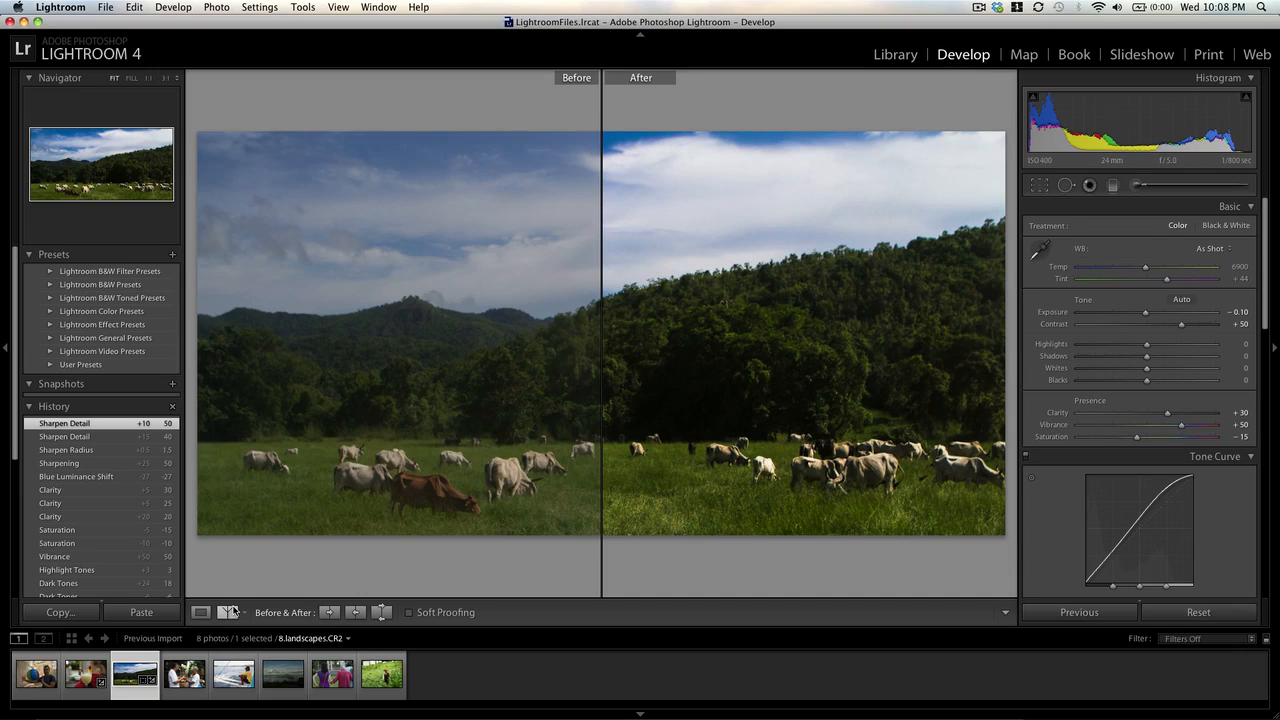
left_click(228, 612)
left_click(230, 612)
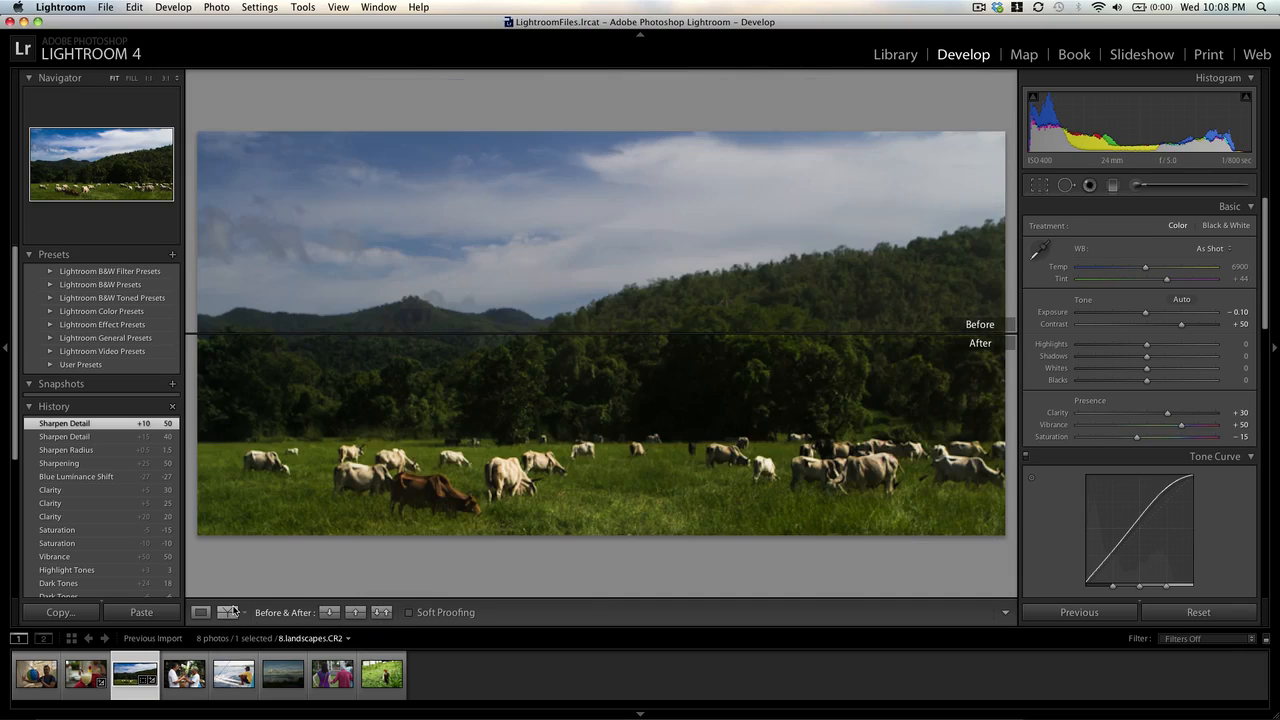
left_click(202, 612)
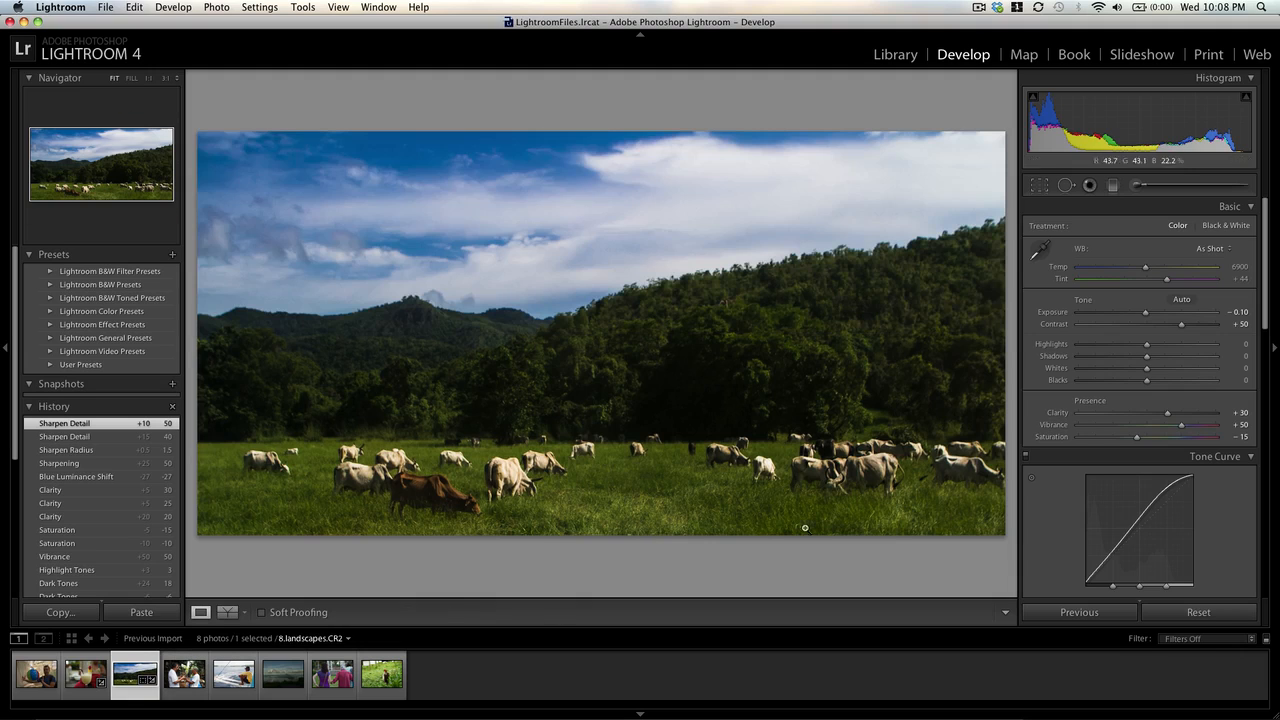
Reset all develop settings of the cattle landscape and undo the reset.
left_click(1230, 619)
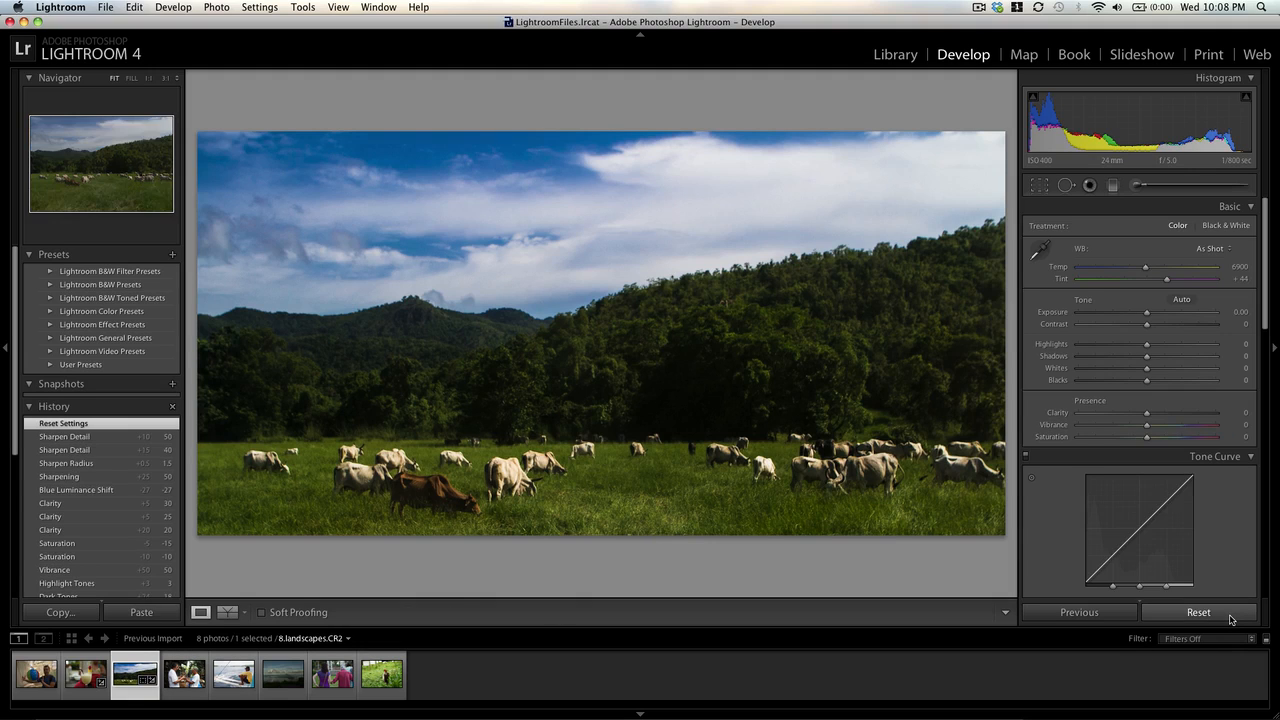
key("super+z")
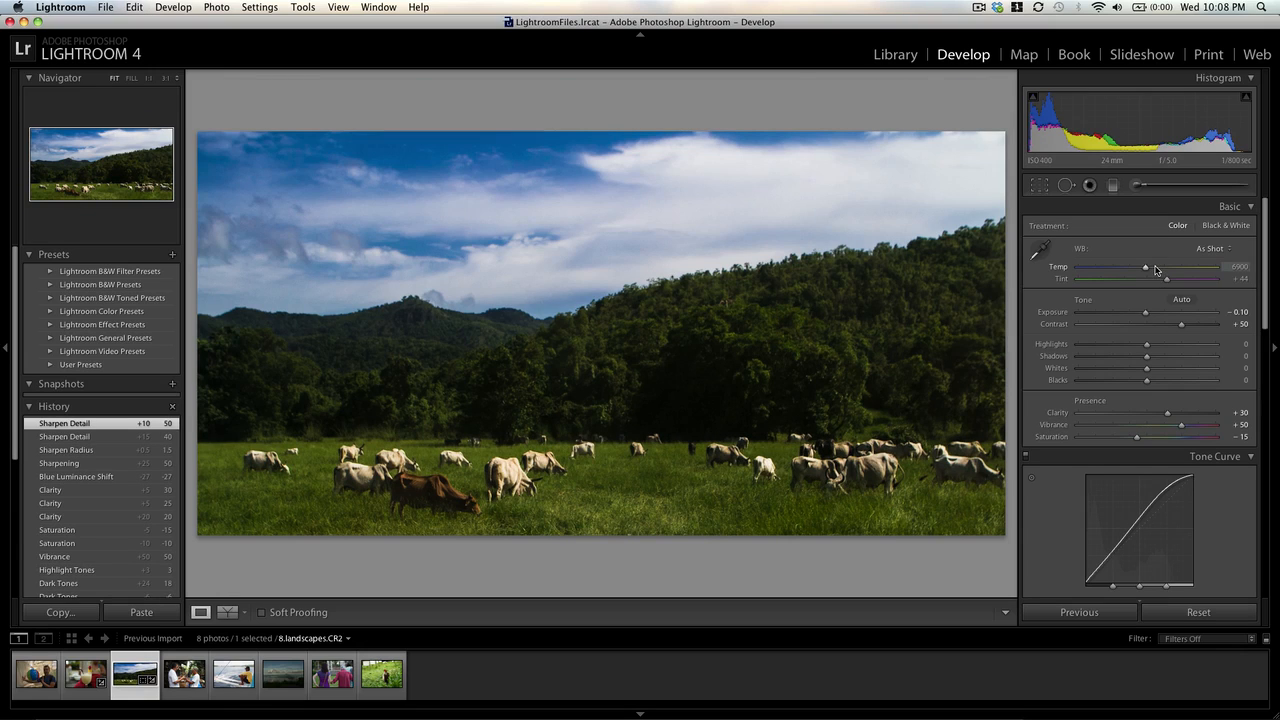
Warm the cattle landscape by setting the white balance Temp to 7700.
key("Up")
key("Up")
key("Up")
key("Up")
key("Up")
key("Up")
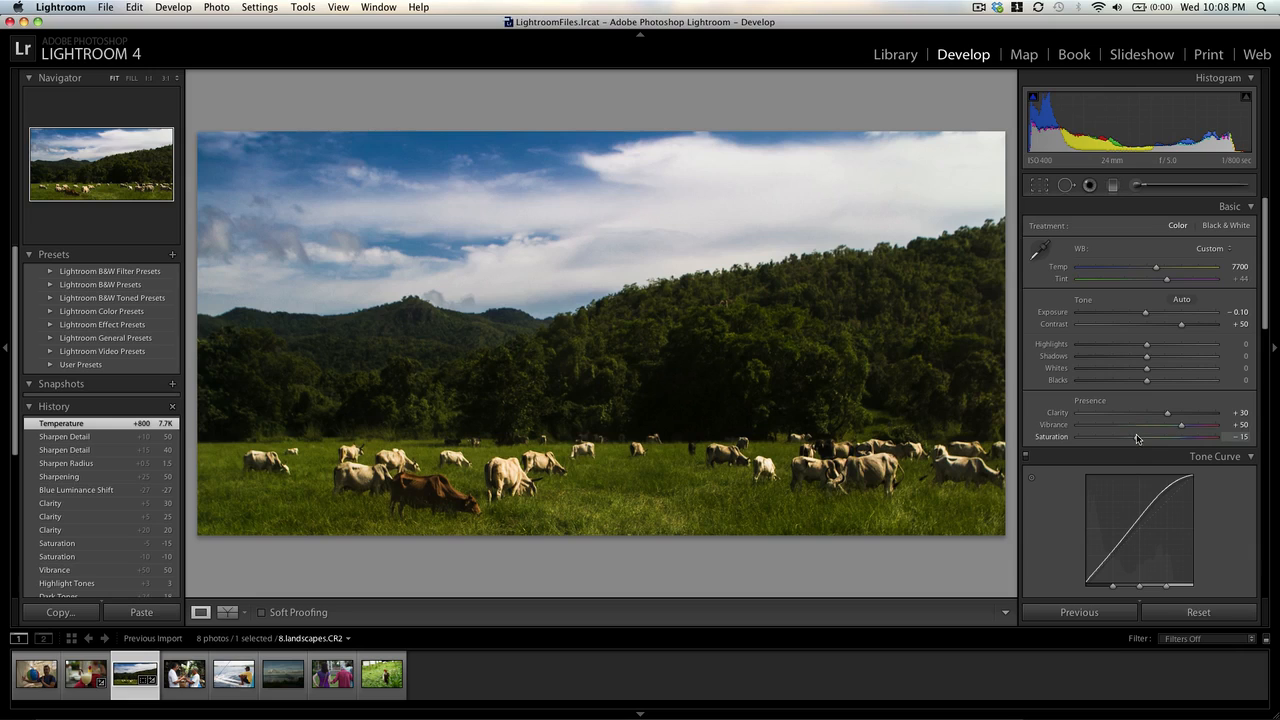
Try the cattle landscape with Saturation at -100 and undo that change.
left_click_drag(1136, 437, 1066, 443)
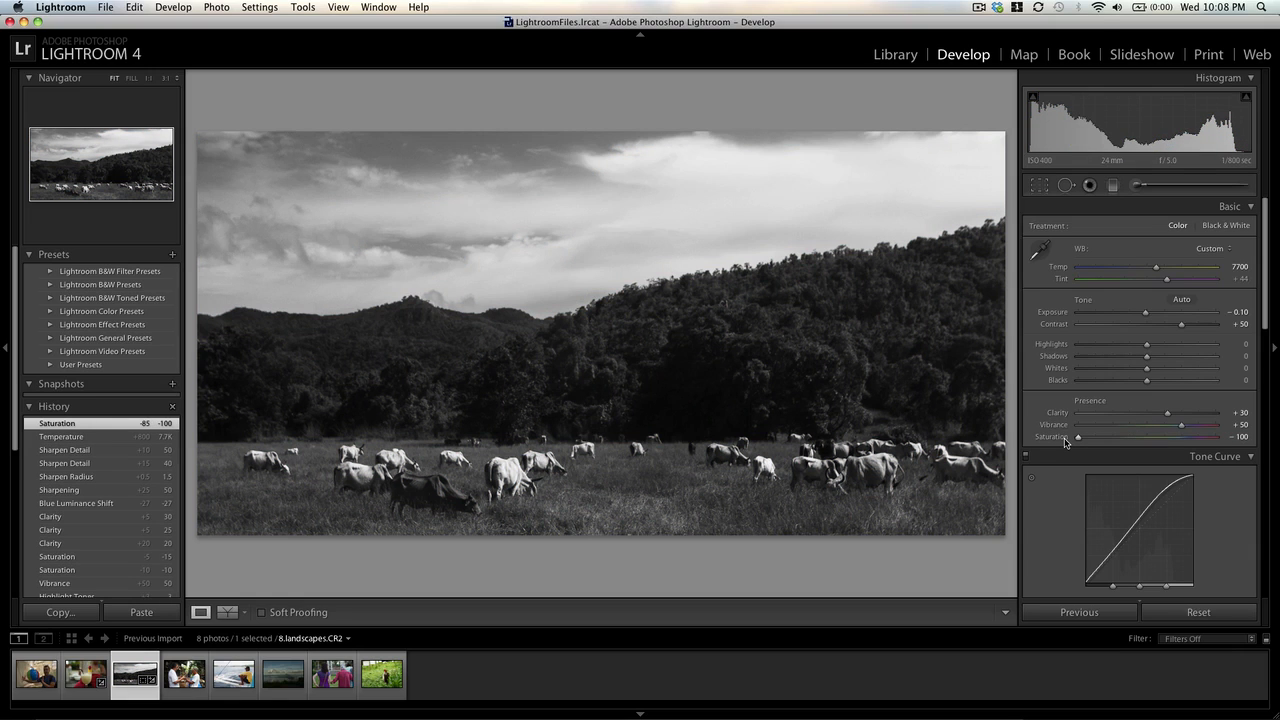
key("super+z")
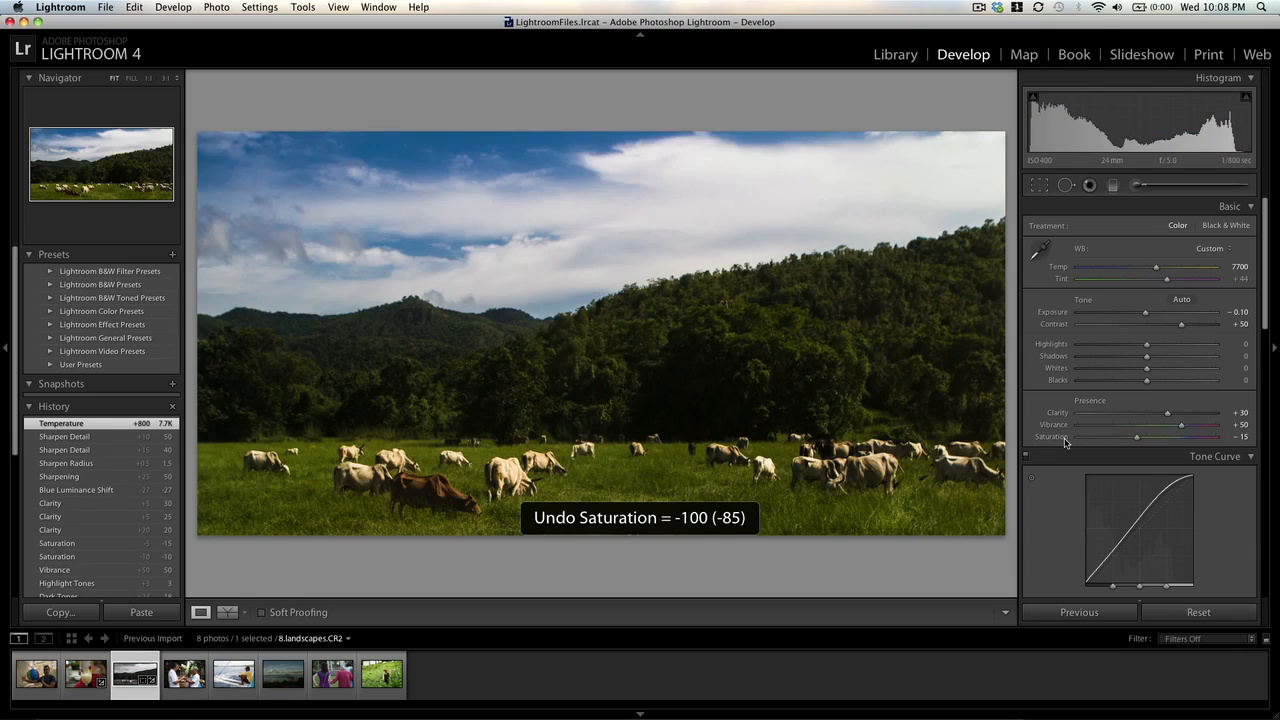
Open the lake photo 8.landscapes2.CR2 and crop it to a 3 x 1 aspect around the clouds and the island.
left_click(283, 674)
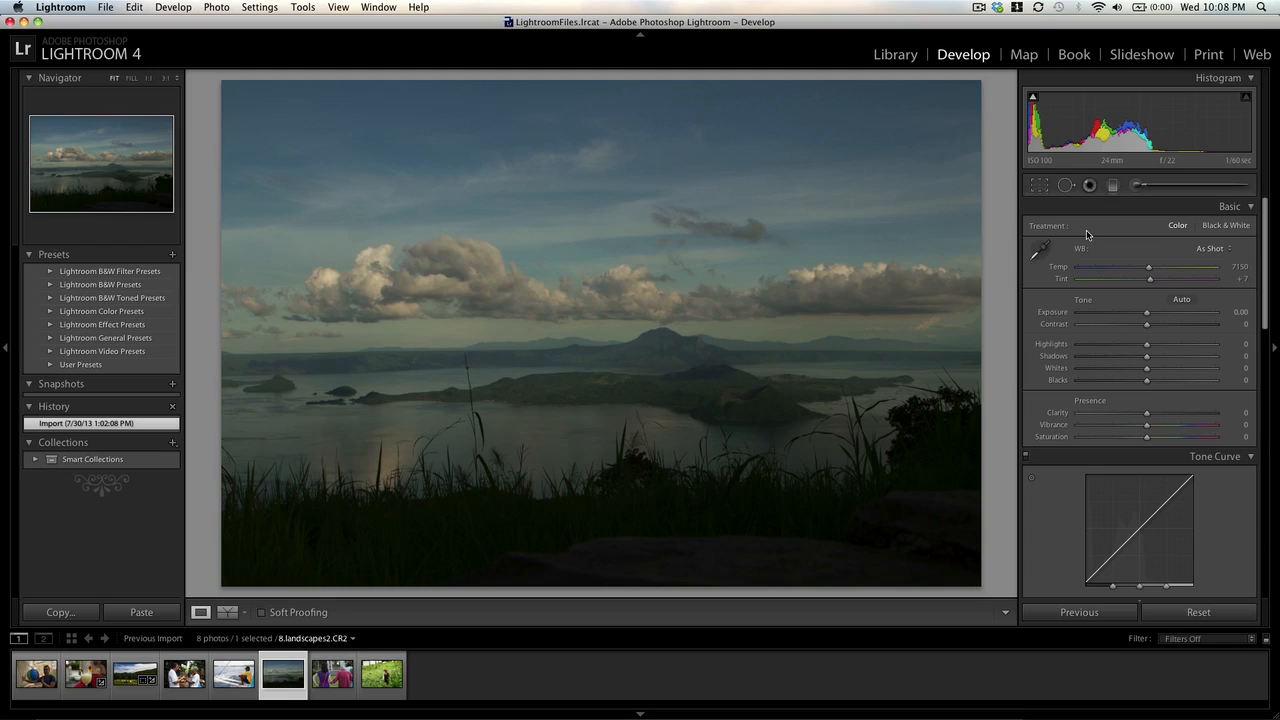
left_click(1040, 187)
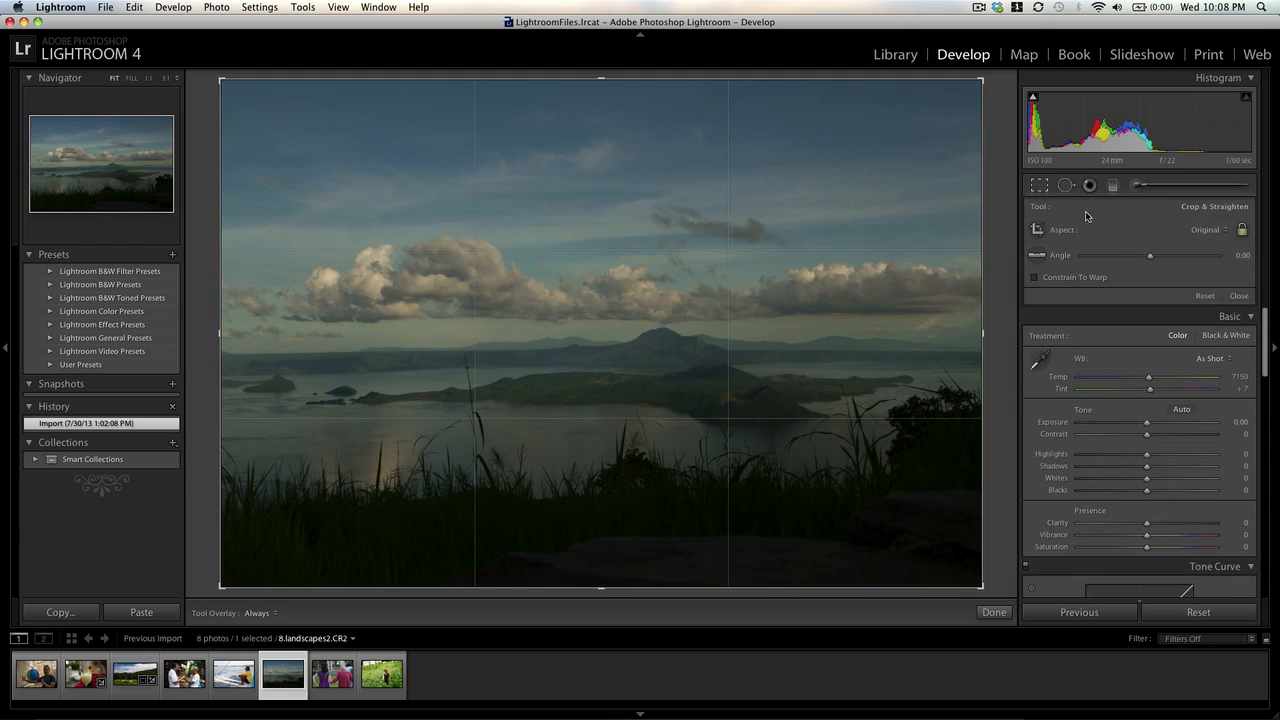
left_click(1160, 229)
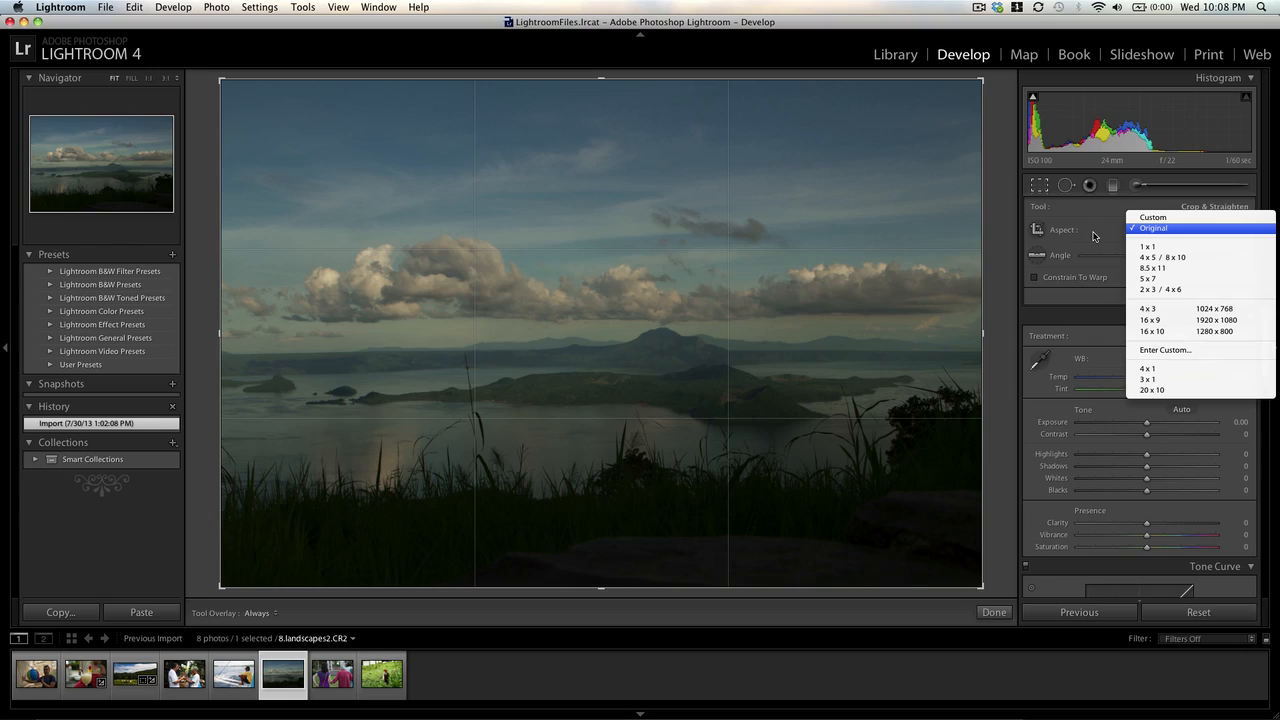
left_click(1162, 381)
mouse_move(946, 294)
left_mouse_down()
mouse_move(946, 260)
mouse_move(951, 331)
mouse_move(946, 294)
left_mouse_up()
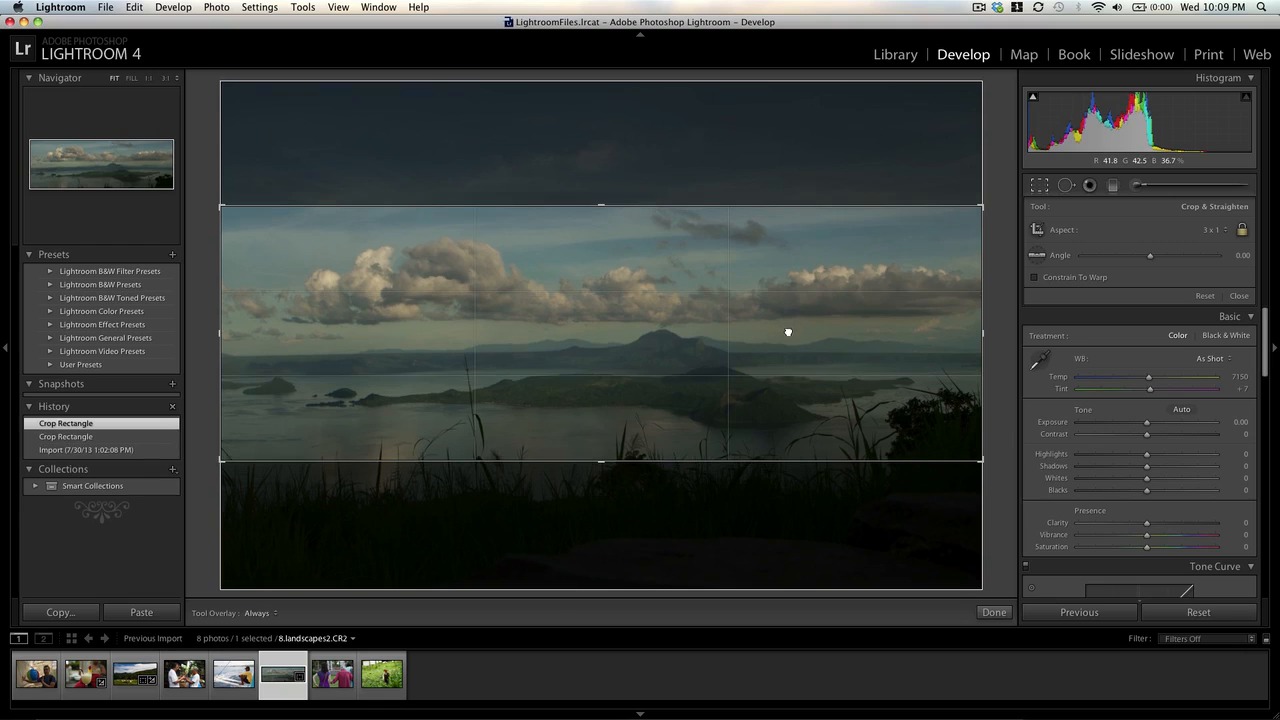
left_click_drag(788, 332, 791, 260)
left_click_drag(644, 317, 637, 395)
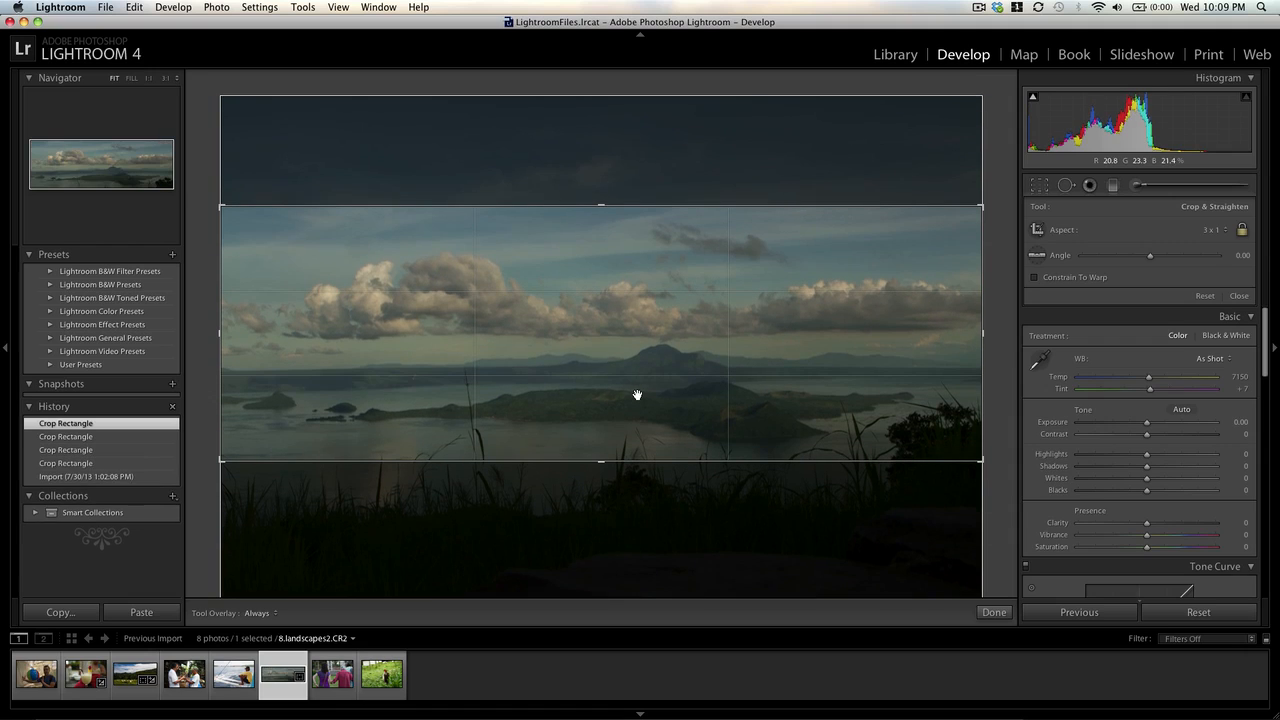
key("Return")
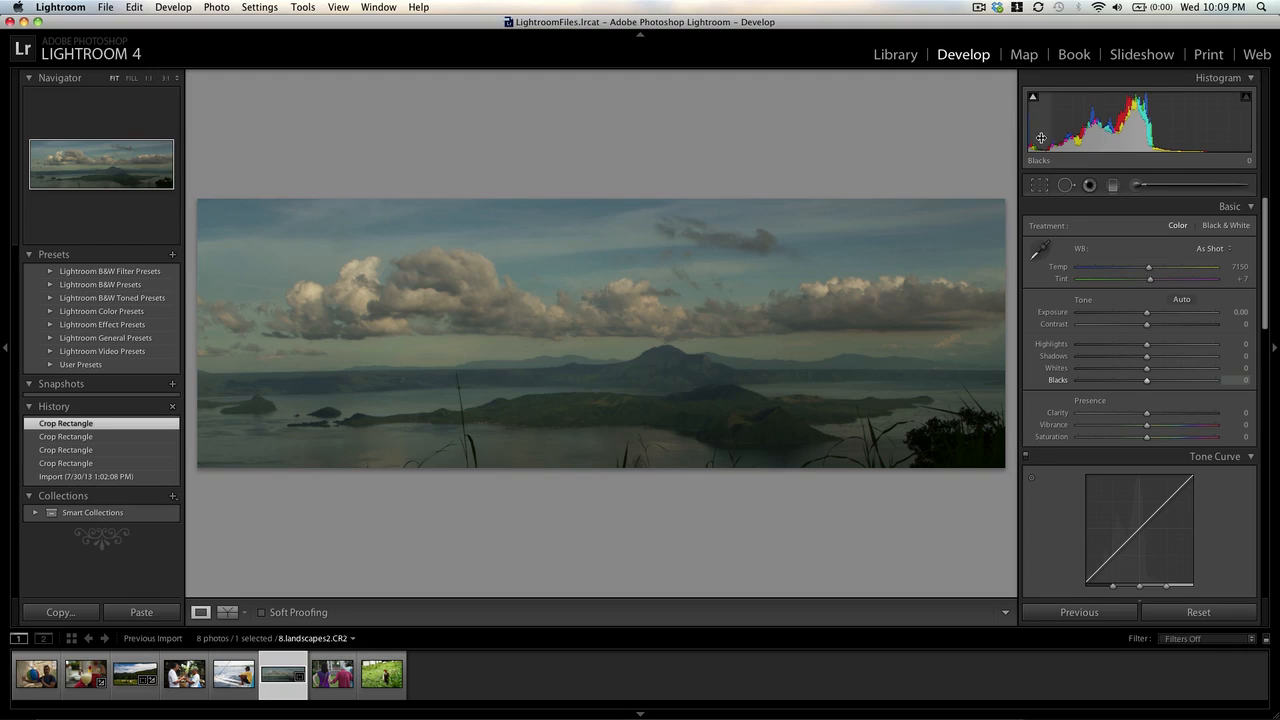
Change the lake photo's crop to a 20 x 10 aspect that includes the grass in the foreground.
left_click(1039, 185)
left_click(1095, 231)
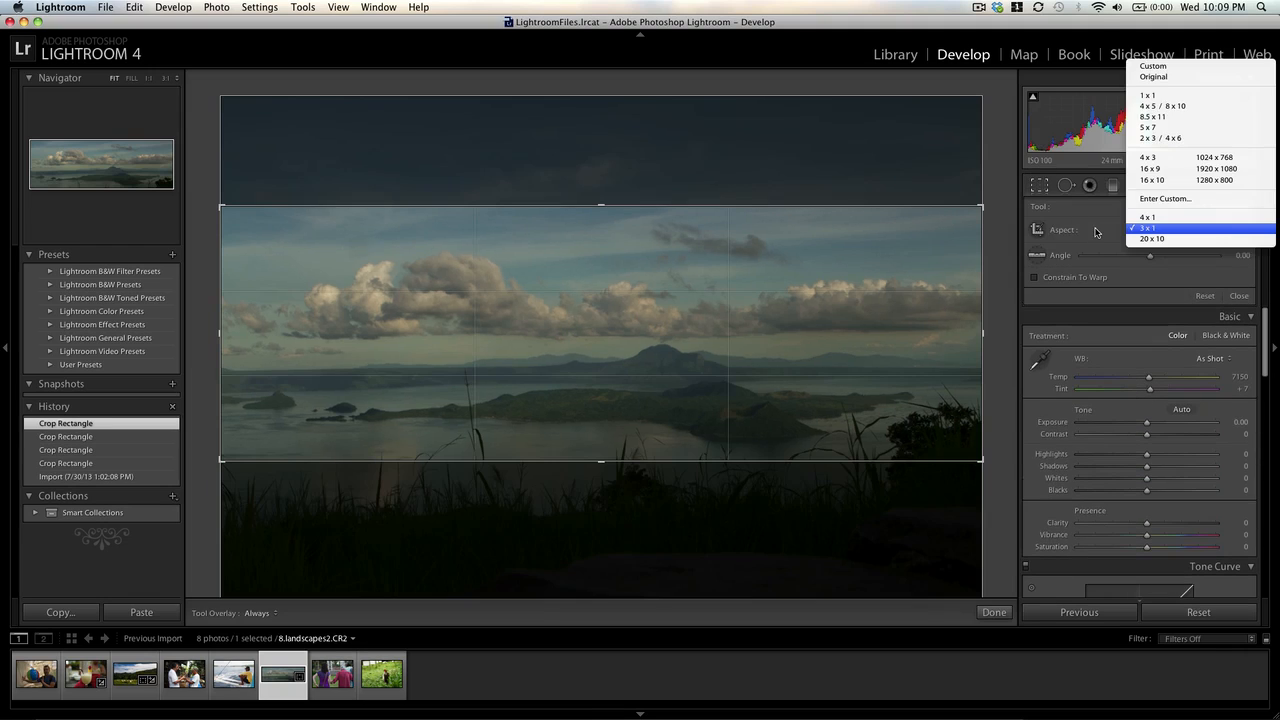
left_click(1153, 238)
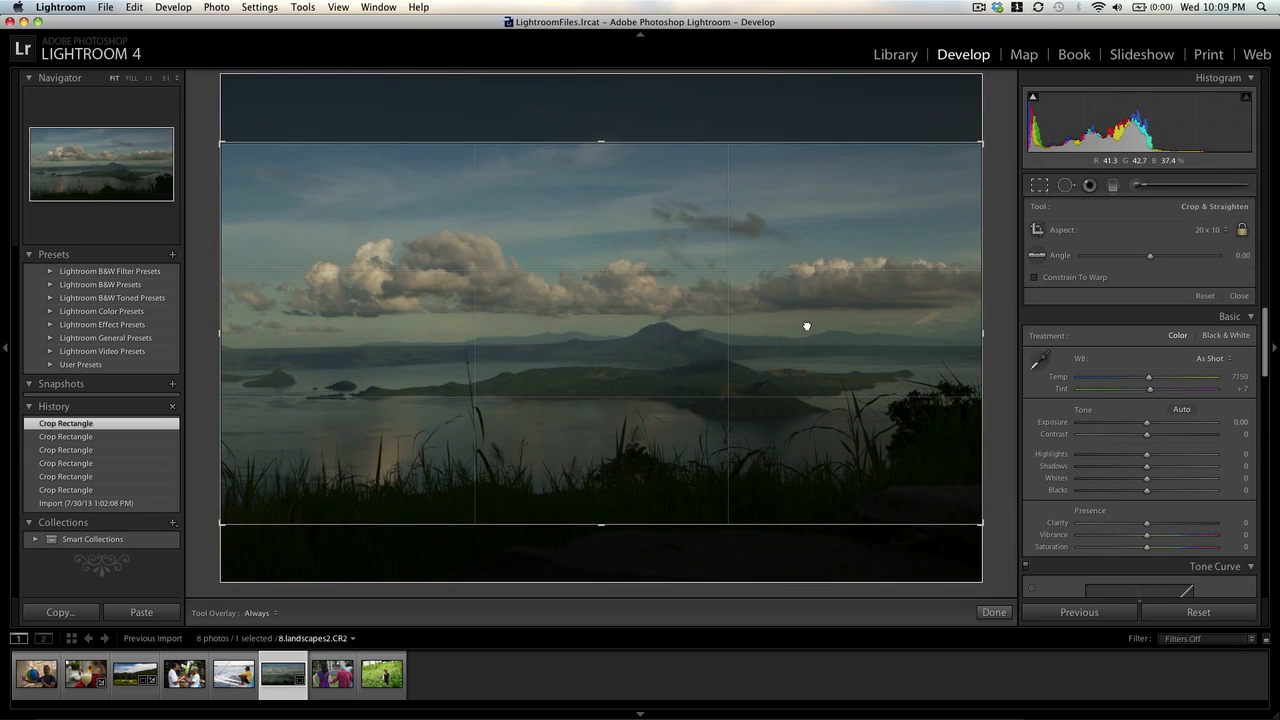
key("Return")
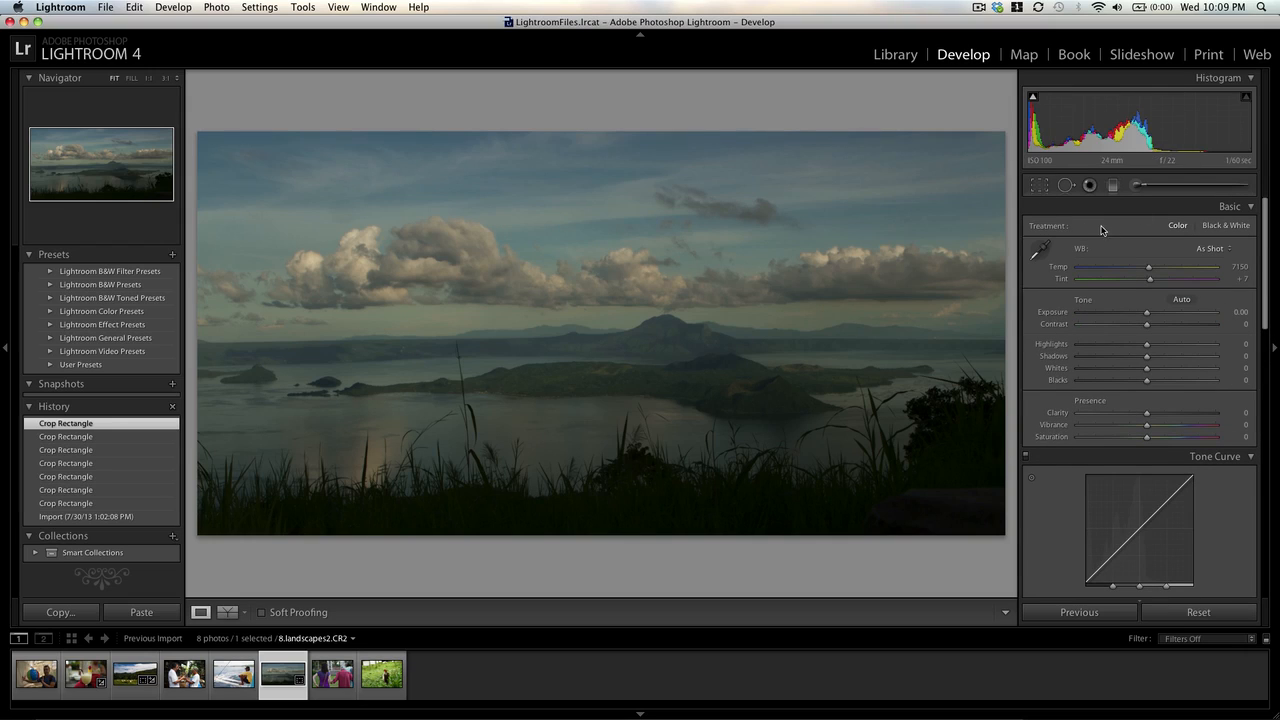
Sample the white balance from the bright cloud in the lake photo and set Temp to 5650.
left_click(1042, 248)
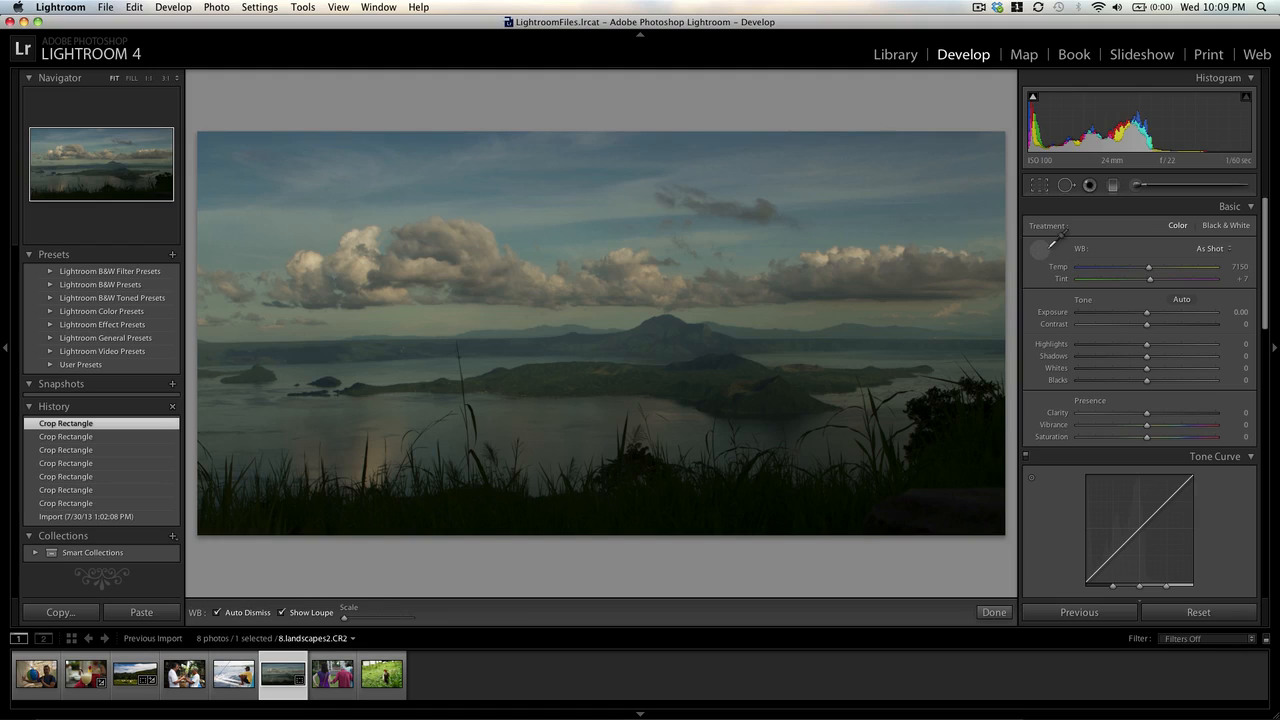
left_click(372, 258)
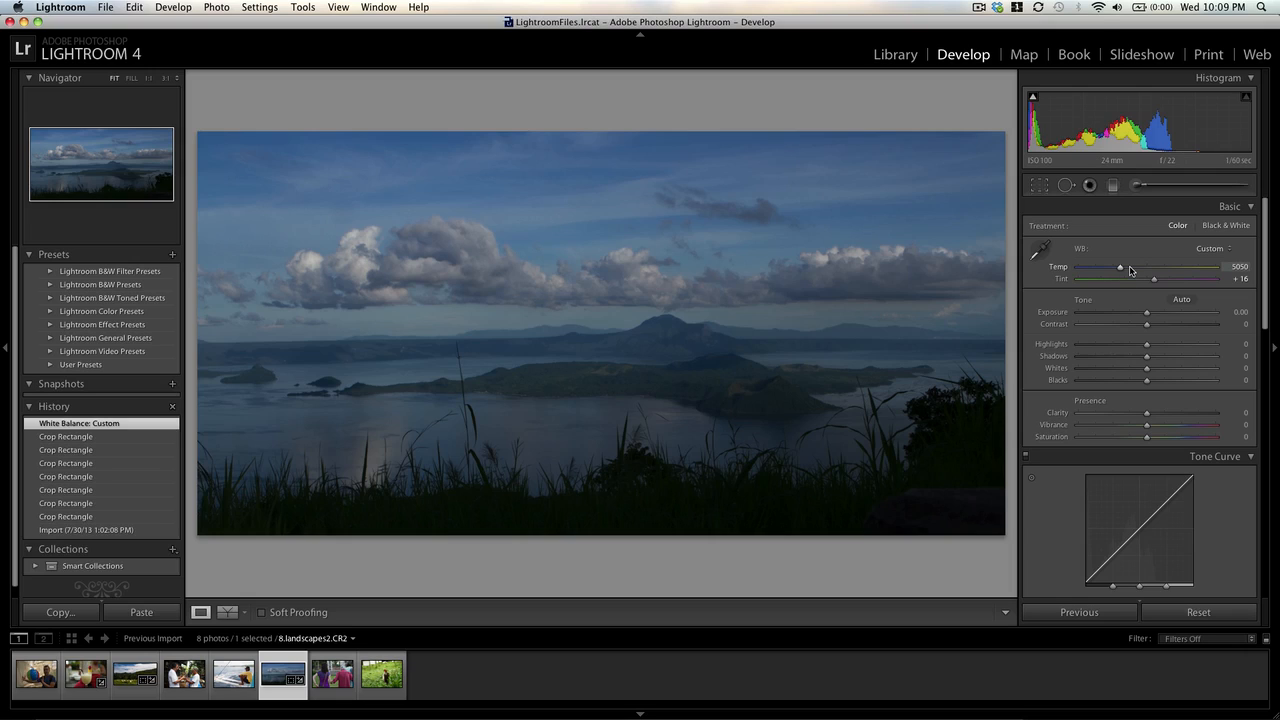
key("Up")
key("Up")
key("Up")
key("Up")
key("Up")
key("Up")
key("Up")
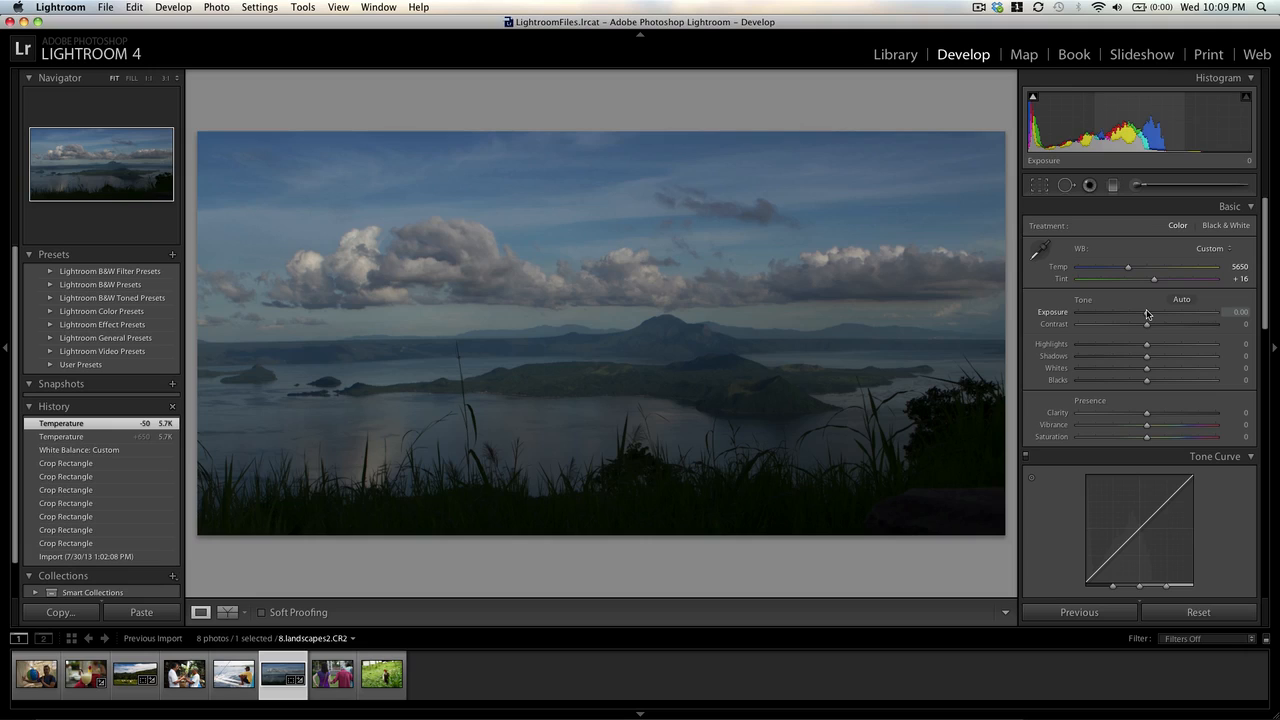
Brighten the lake photo by setting Exposure to +0.30.
key("Up")
key("Up")
key("Up")
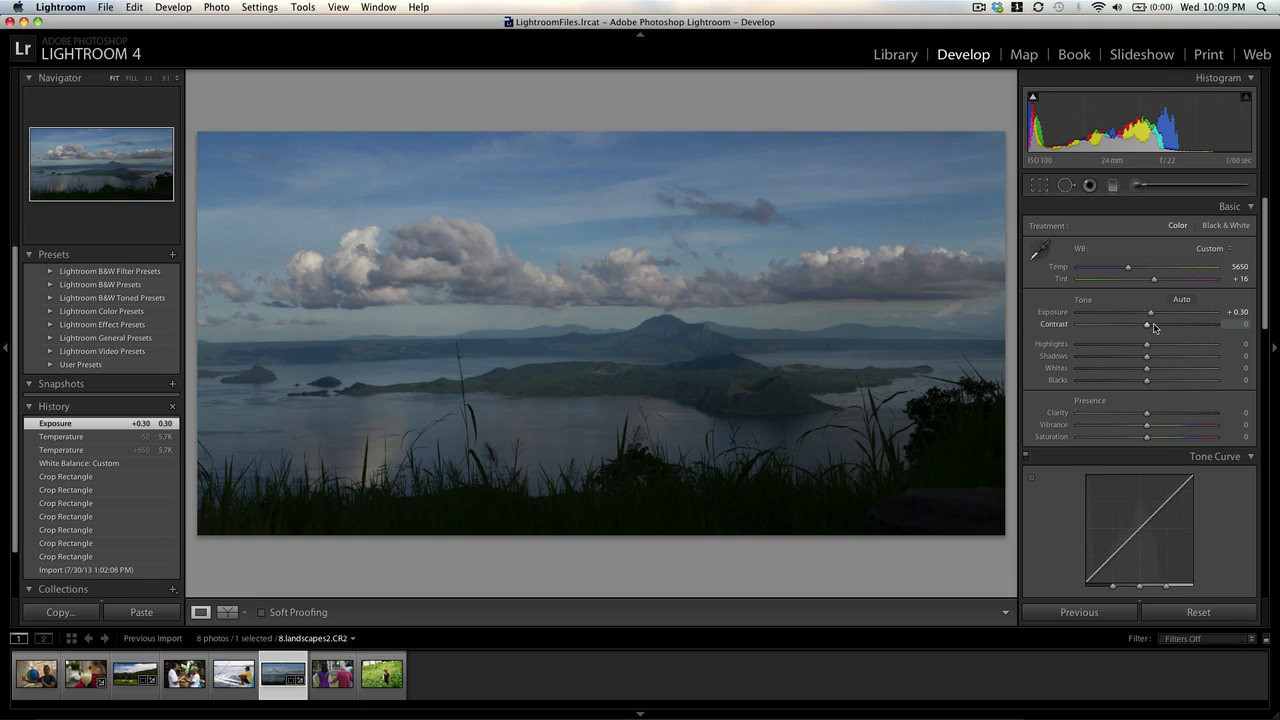
Set the lake photo's Contrast to +60.
key("Up")
key("Up")
key("Up")
key("Up")
key("Up")
key("Up")
key("Up")
key("Up")
key("Up")
key("Up")
key("Up")
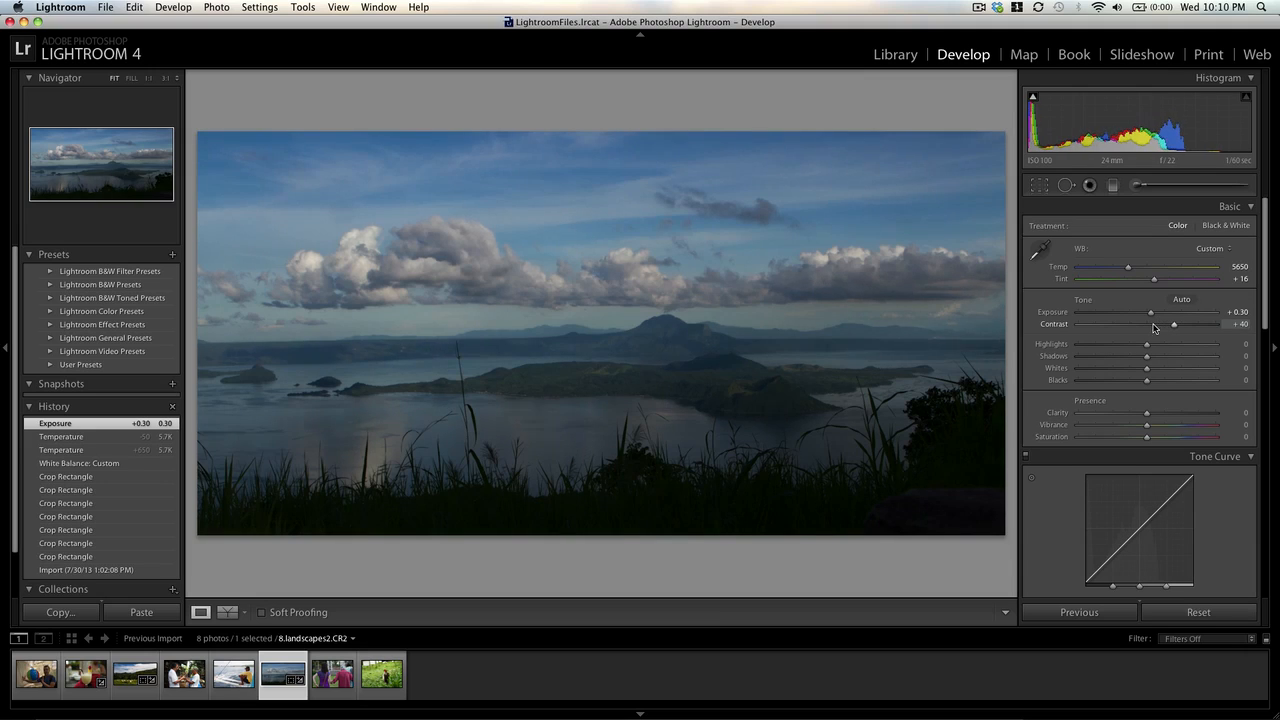
key("Up")
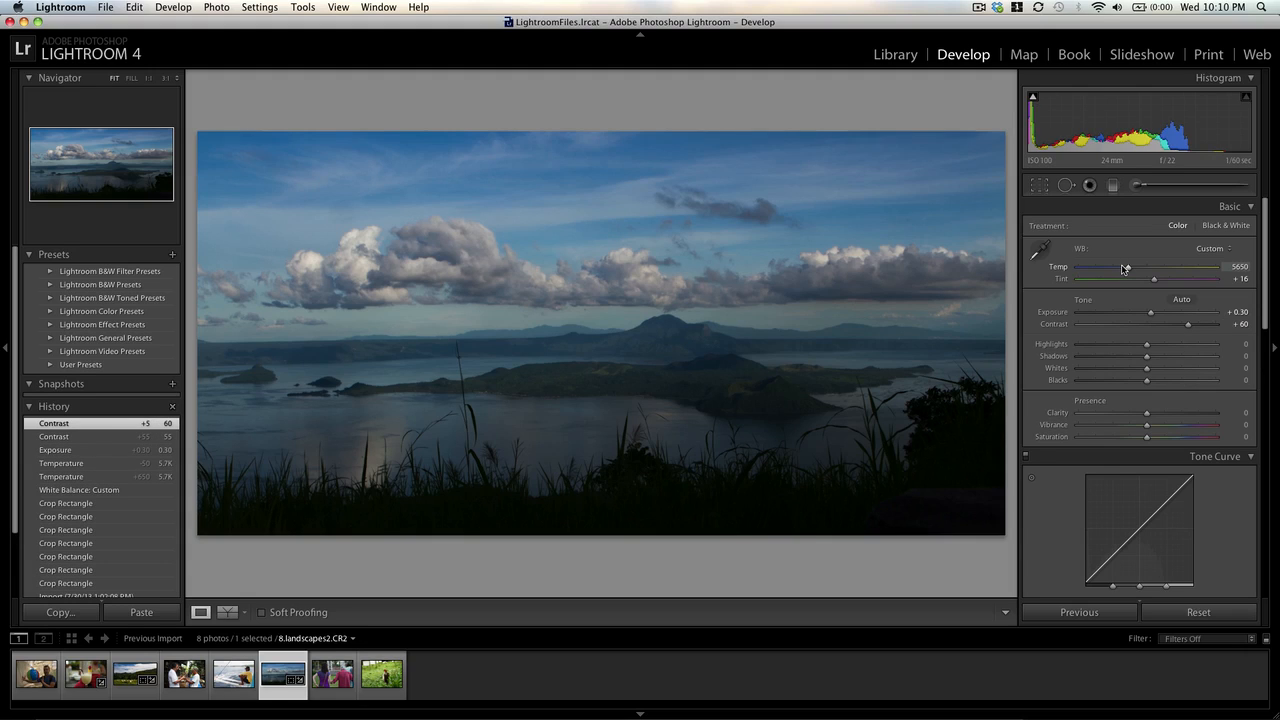
Warm the lake photo by setting the white balance Temp to 6050.
key("Up")
key("Up")
key("Up")
key("Up")
key("Up")
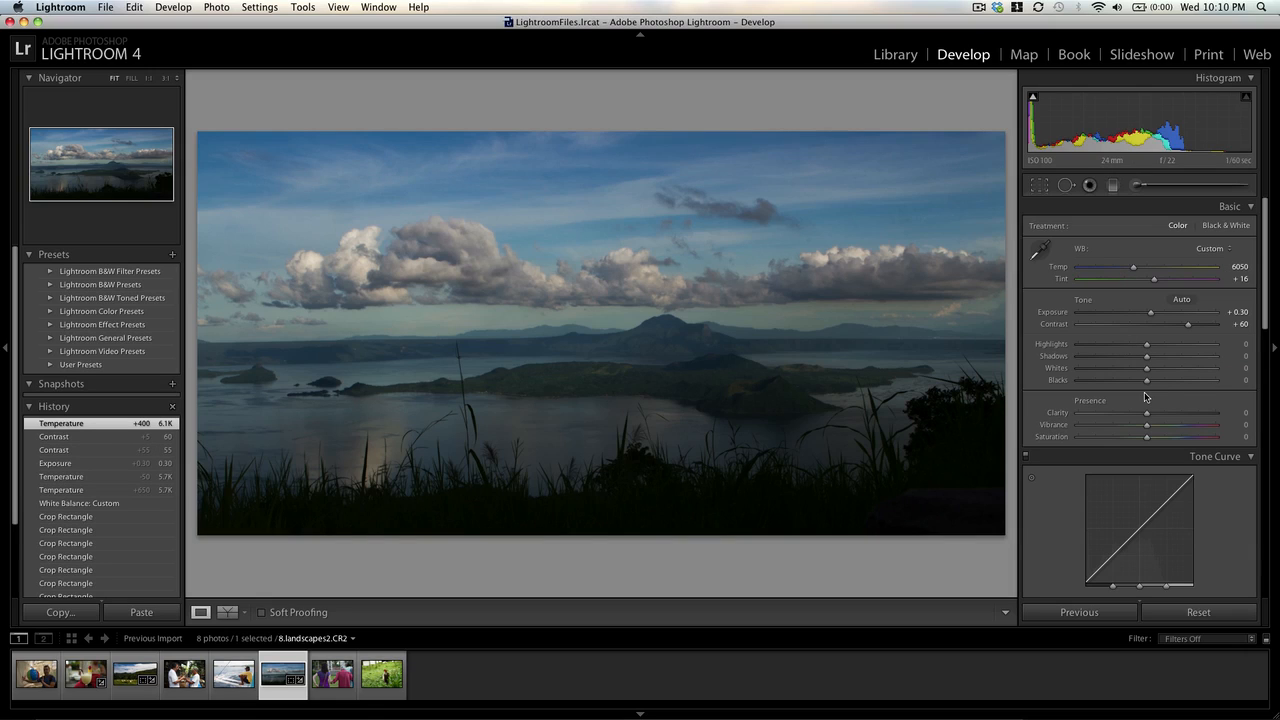
Set the lake photo's Clarity to +25.
key("Up")
key("Up")
key("Up")
key("Up")
key("Up")
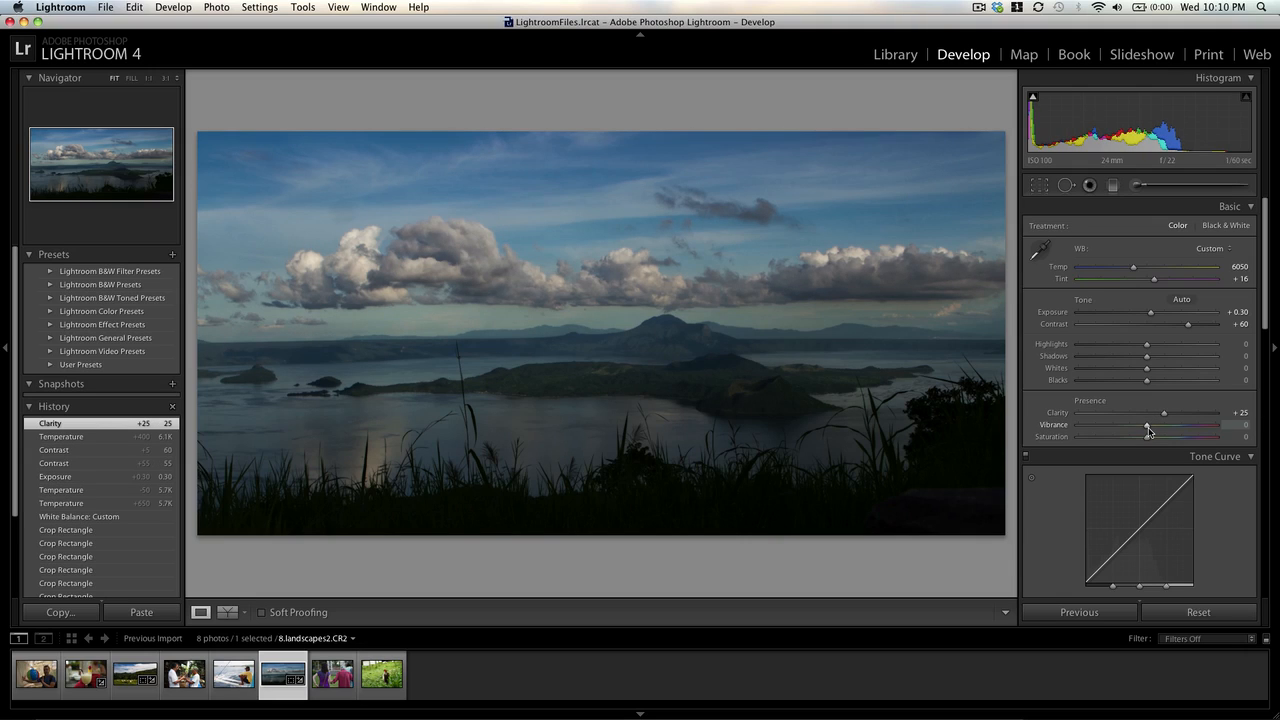
Set the lake photo's Vibrance to +50 and Saturation to -15.
key("Up")
key("Up")
key("Up")
key("Up")
key("Up")
key("Up")
key("Up")
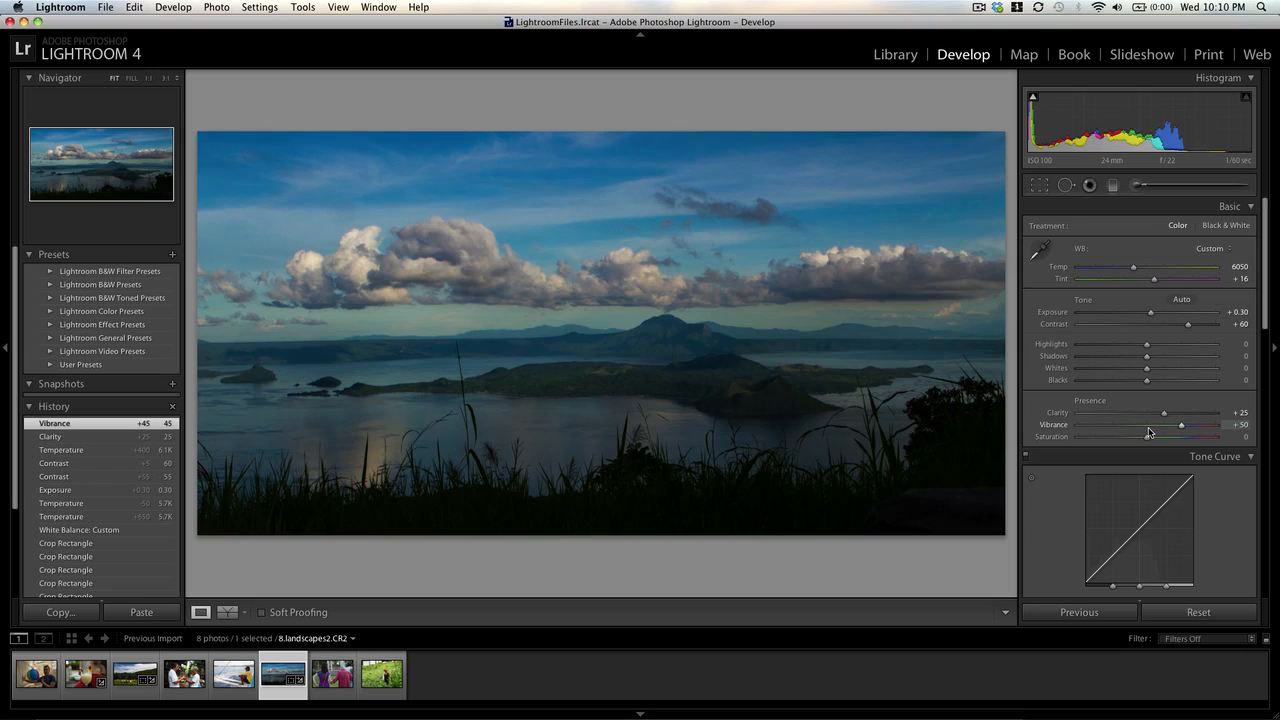
key("Up")
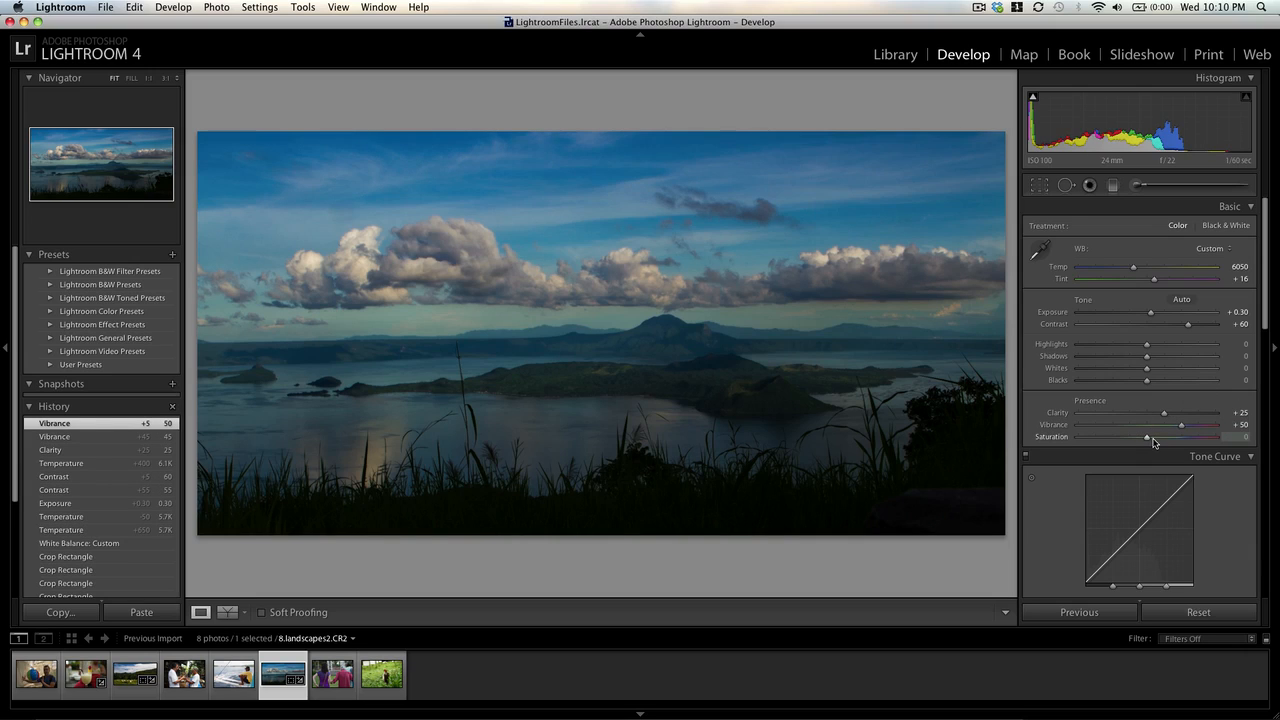
key("Down")
key("Down")
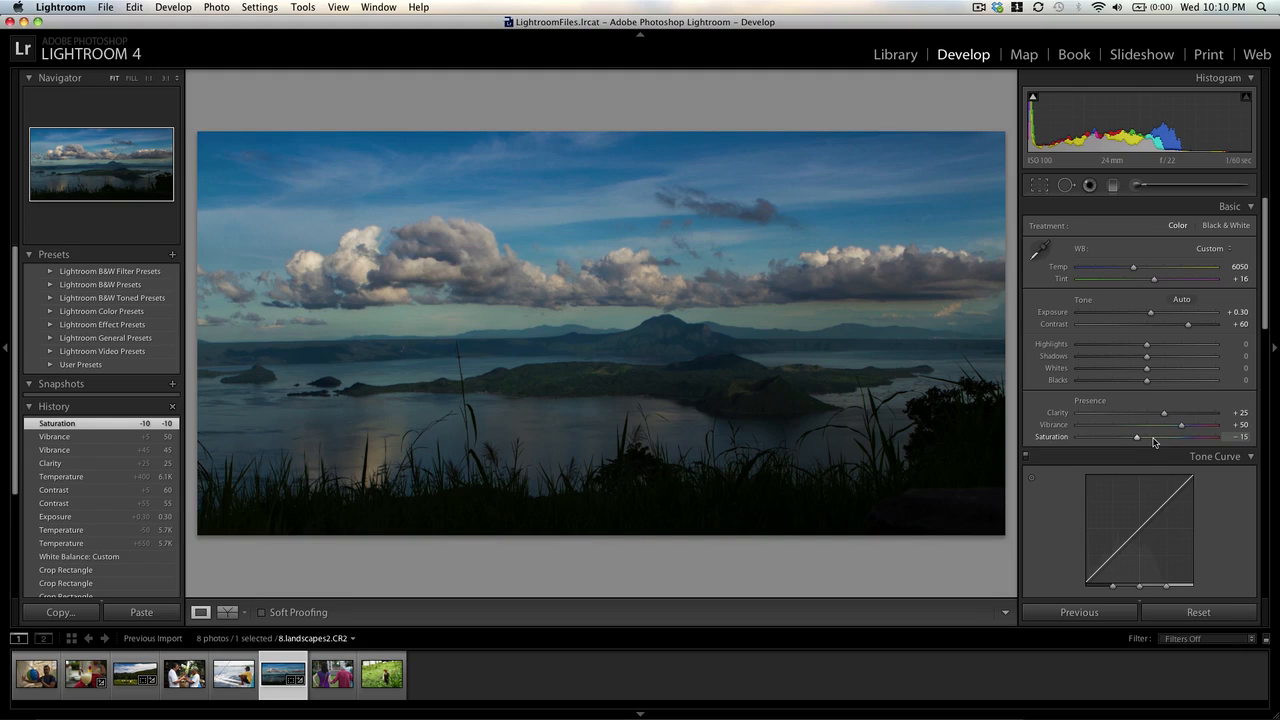
Shape the lake photo's tone curve with Lights at about +51, Darks at about -4 and Shadows at about -8.
left_click_drag(1163, 507, 1163, 490)
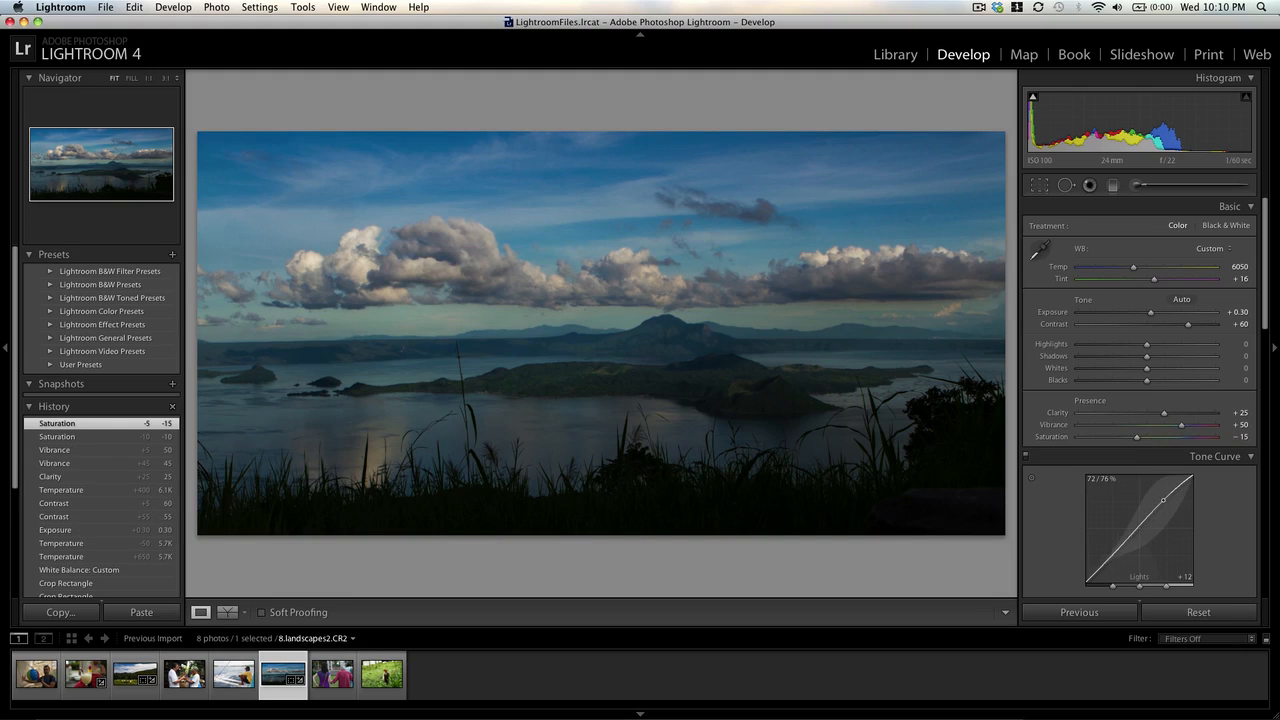
left_click_drag(1110, 554, 1111, 568)
left_click_drag(1160, 500, 1160, 488)
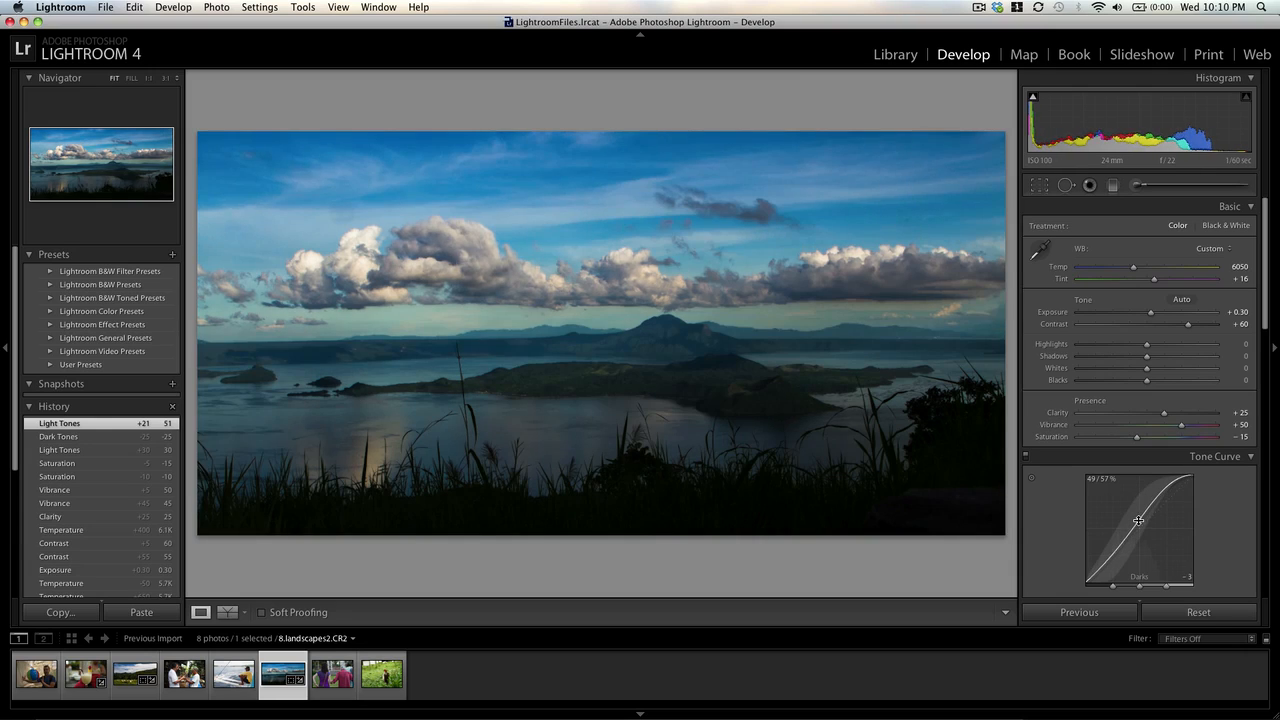
left_click_drag(1138, 520, 1138, 515)
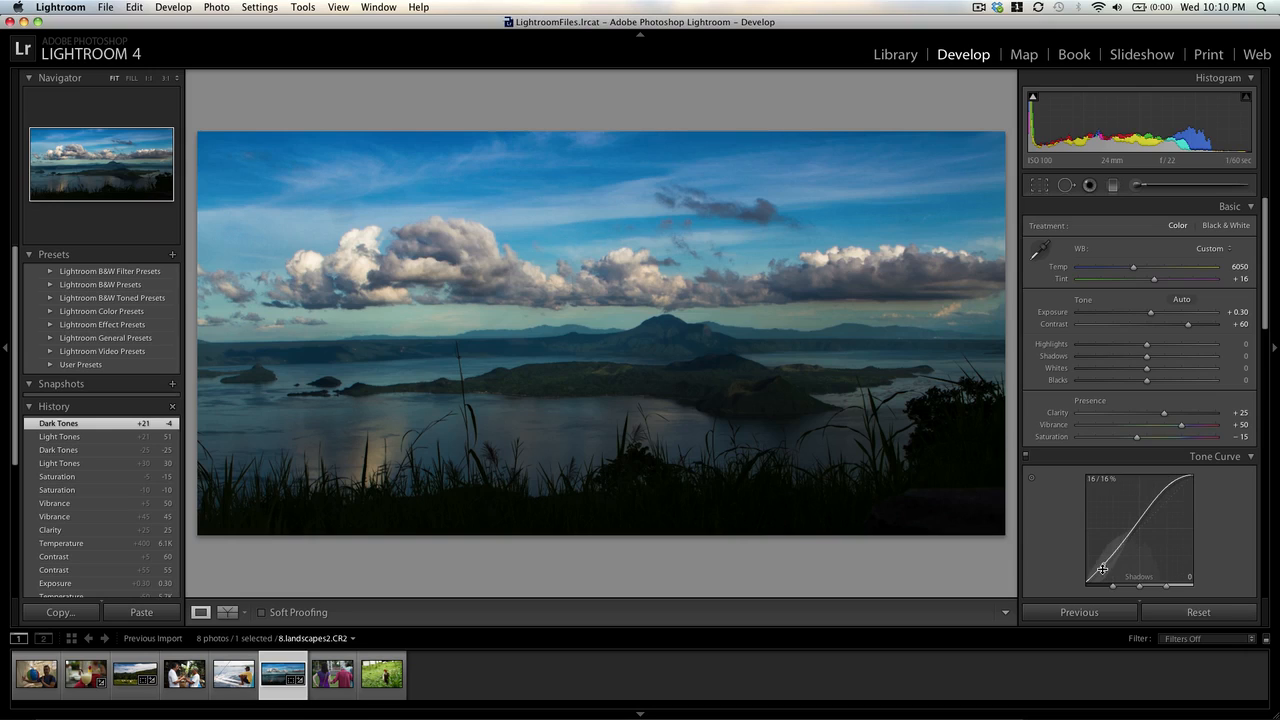
left_click_drag(1103, 569, 1102, 566)
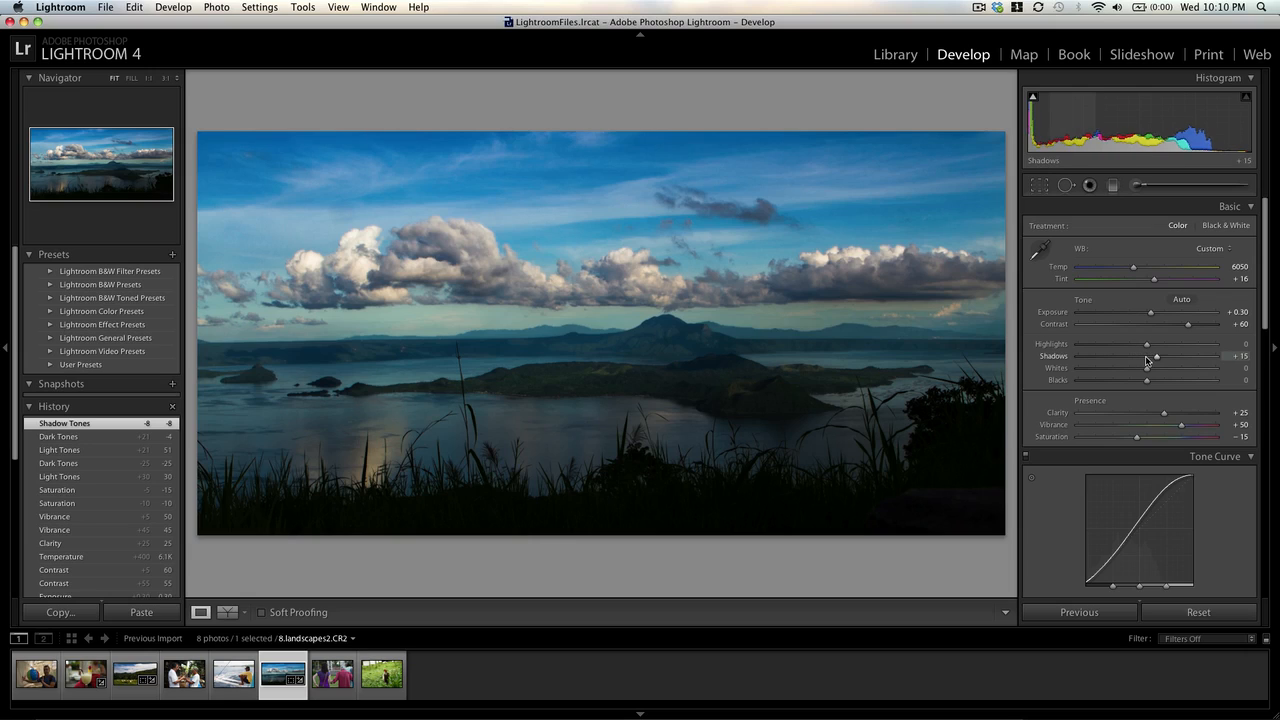
Lift the dark foreground of the lake photo by setting the basic Shadows adjustment to +50.
key("Up")
key("Up")
key("Up")
key("Up")
key("Up")
key("Up")
key("Up")
key("Up")
key("Up")
key("Up")
key("Up")
key("Up")
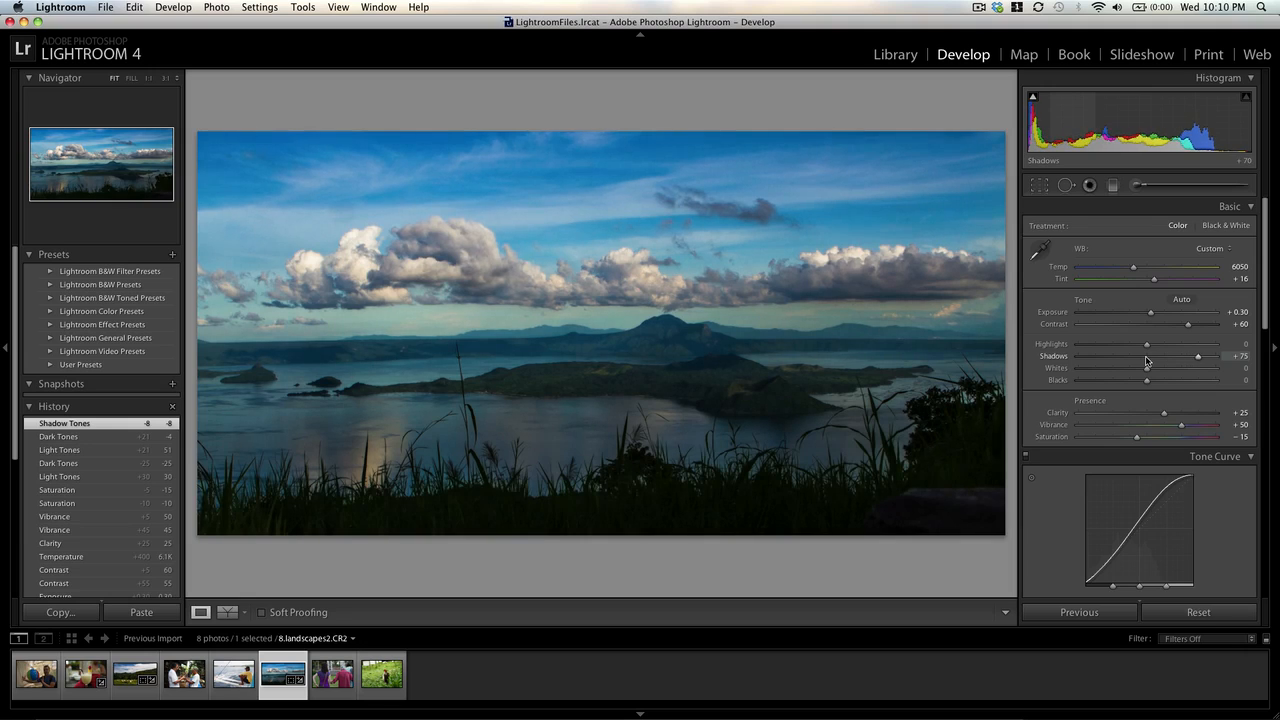
key("Down")
key("Down")
key("Down")
key("Down")
key("Down")
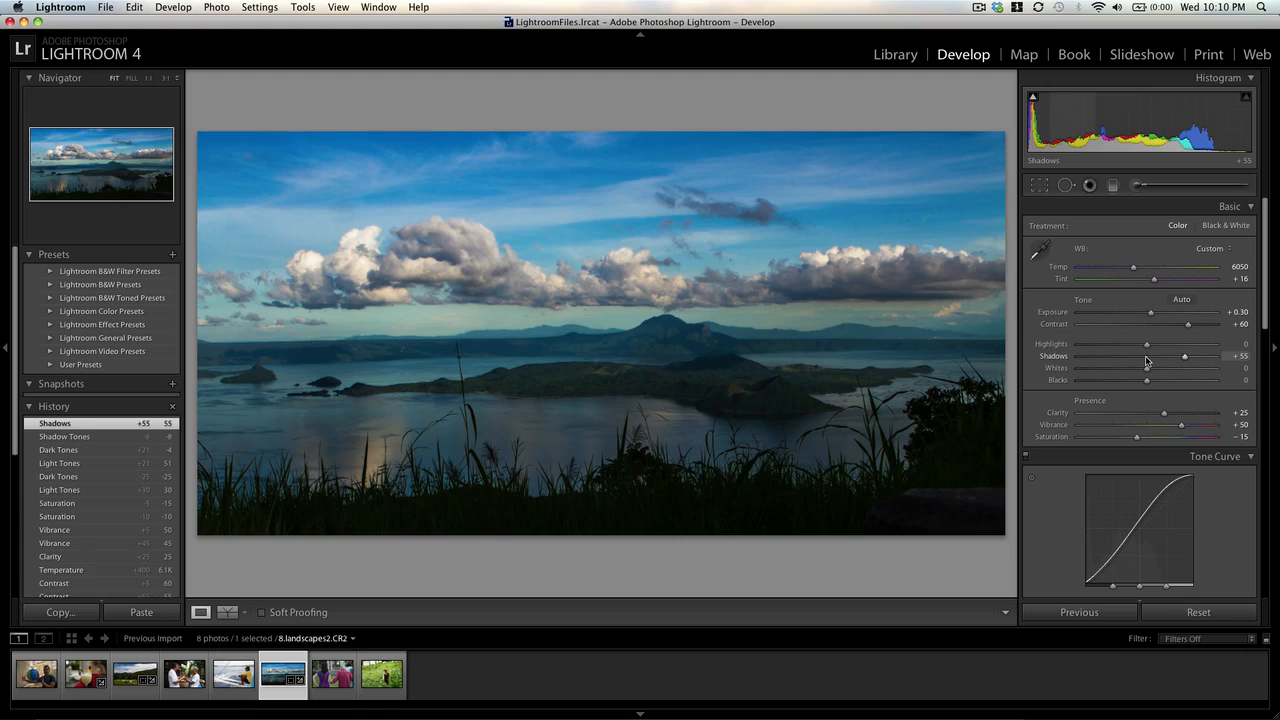
key("Up")
key("Down")
key("Down")
key("Down")
key("Down")
key("Down")
key("Down")
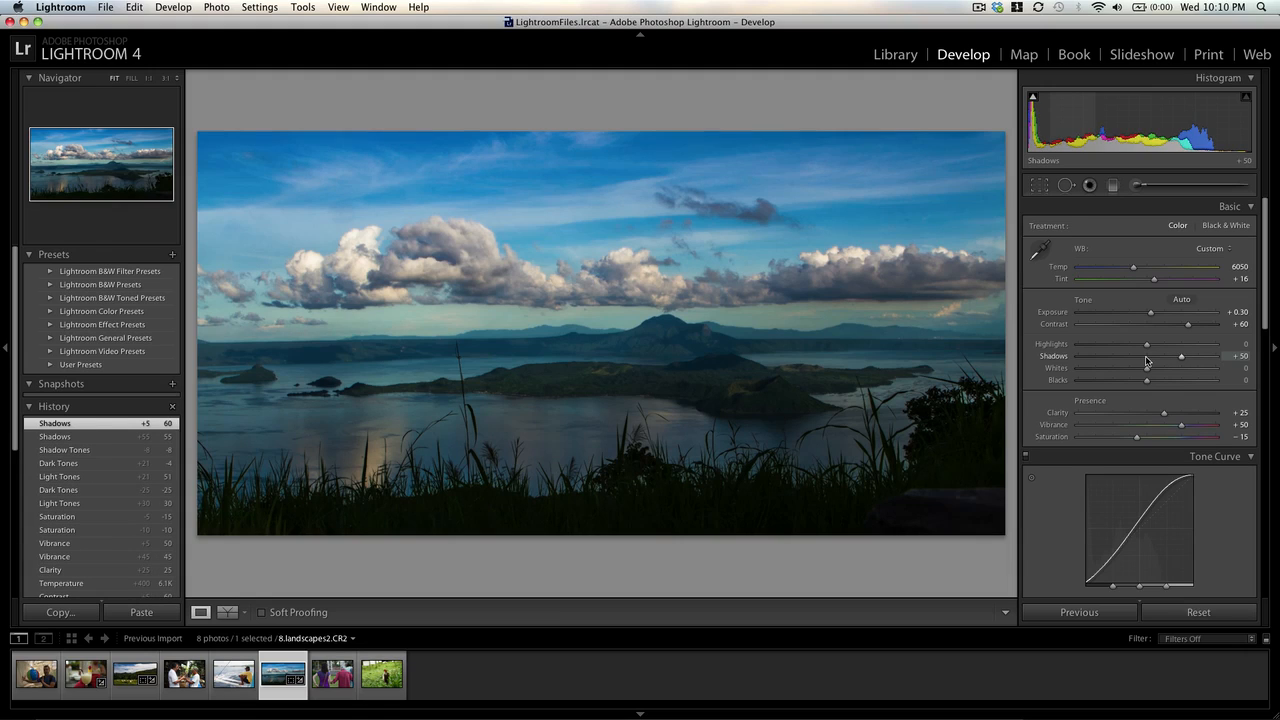
Rebalance the dark tones of the lake photo by setting Shadows to +35 and Blacks to +25.
key("Down")
key("Down")
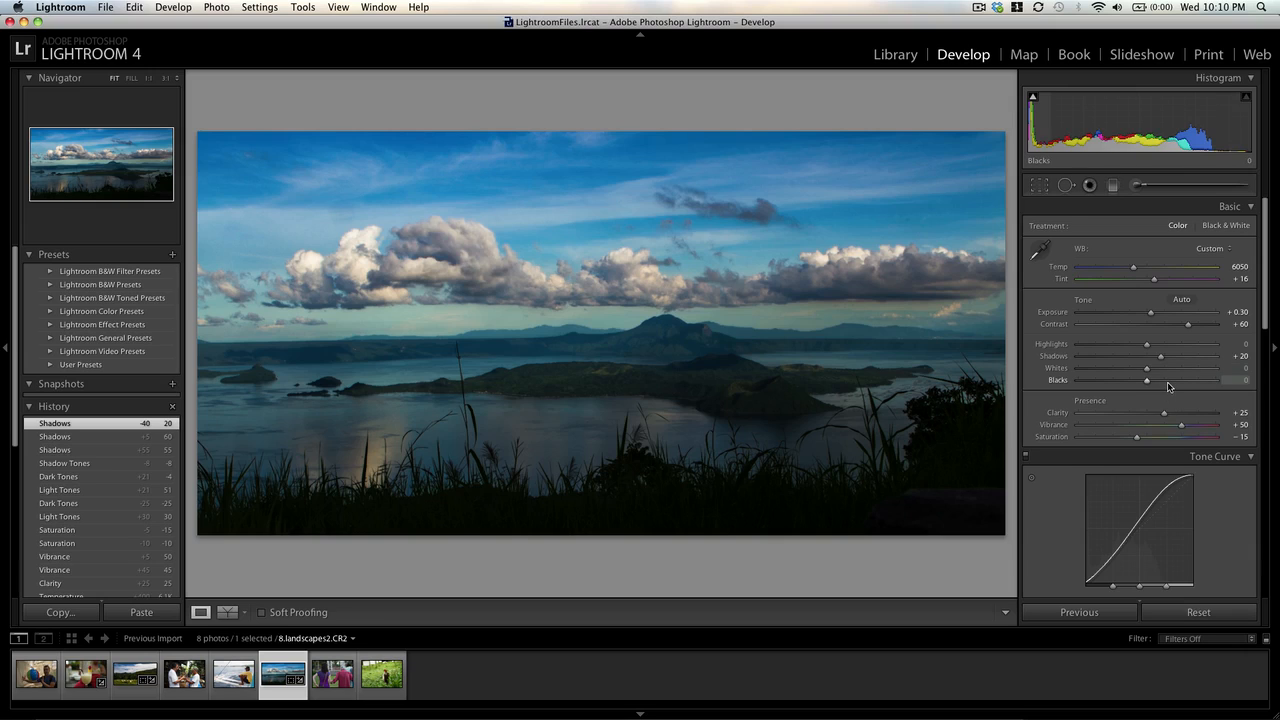
key("Up")
key("Up")
key("Up")
key("Up")
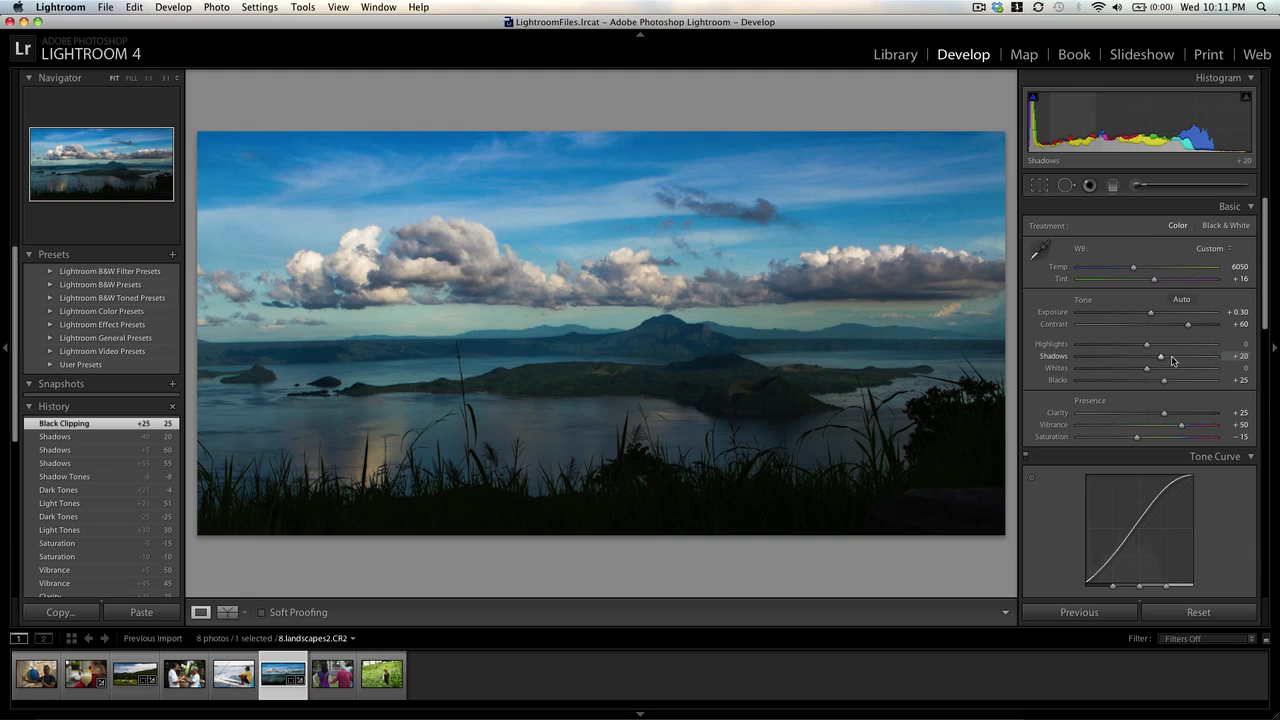
key("Up")
key("Up")
key("Up")
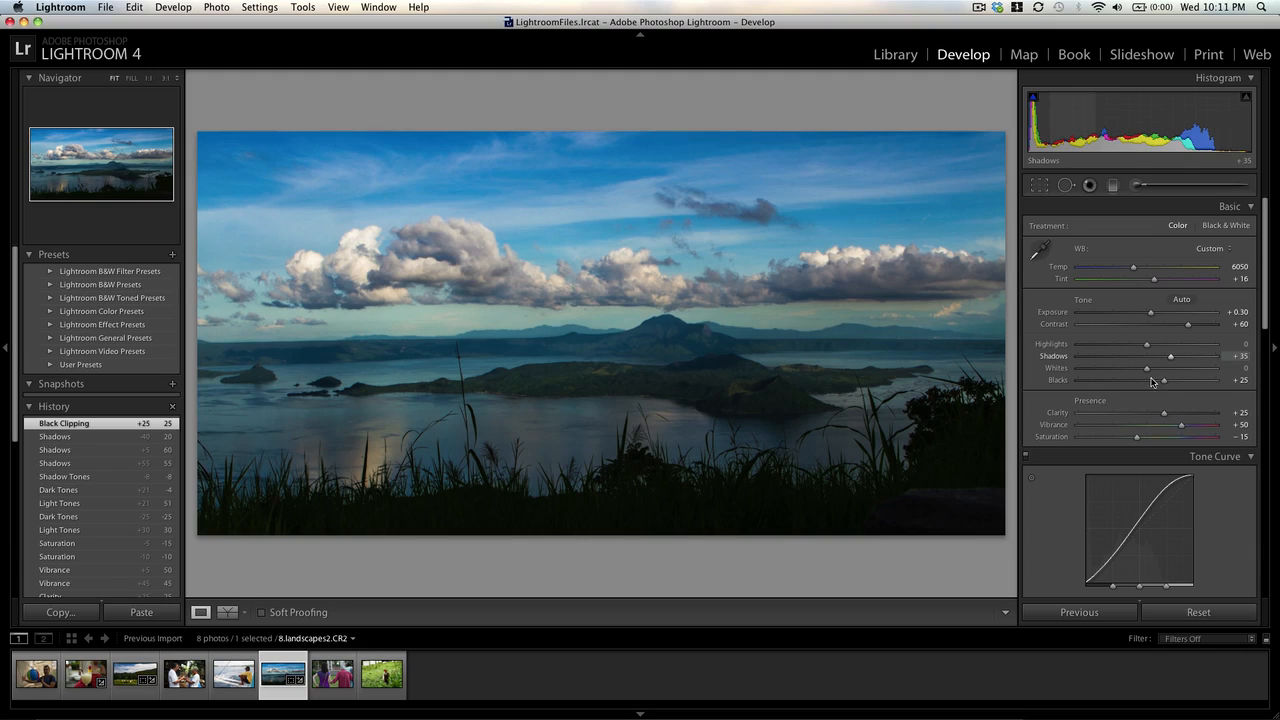
Adjust the lake photo's HSL luminance to about -27 for Aqua, about -38 for Blue and +25 for Green.
left_click_drag(1266, 284, 1263, 408)
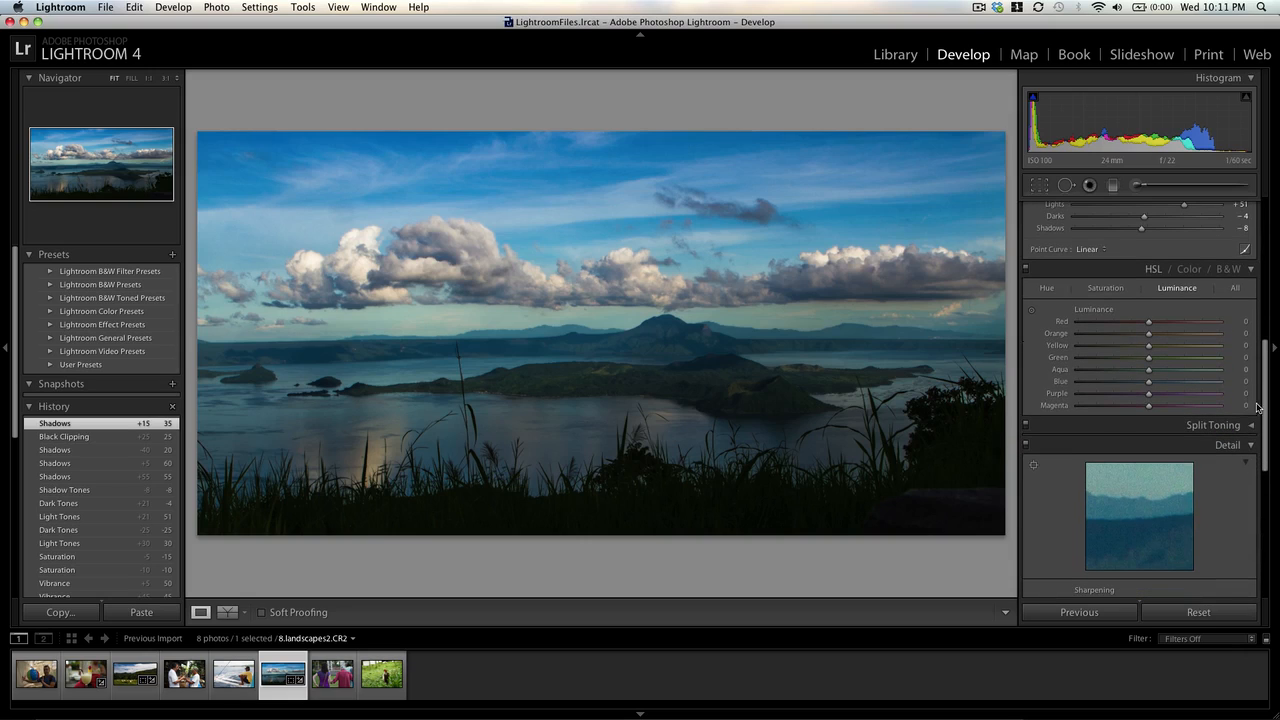
left_click(1033, 312)
mouse_move(594, 176)
left_mouse_down()
mouse_move(594, 213)
mouse_move(597, 182)
left_mouse_up()
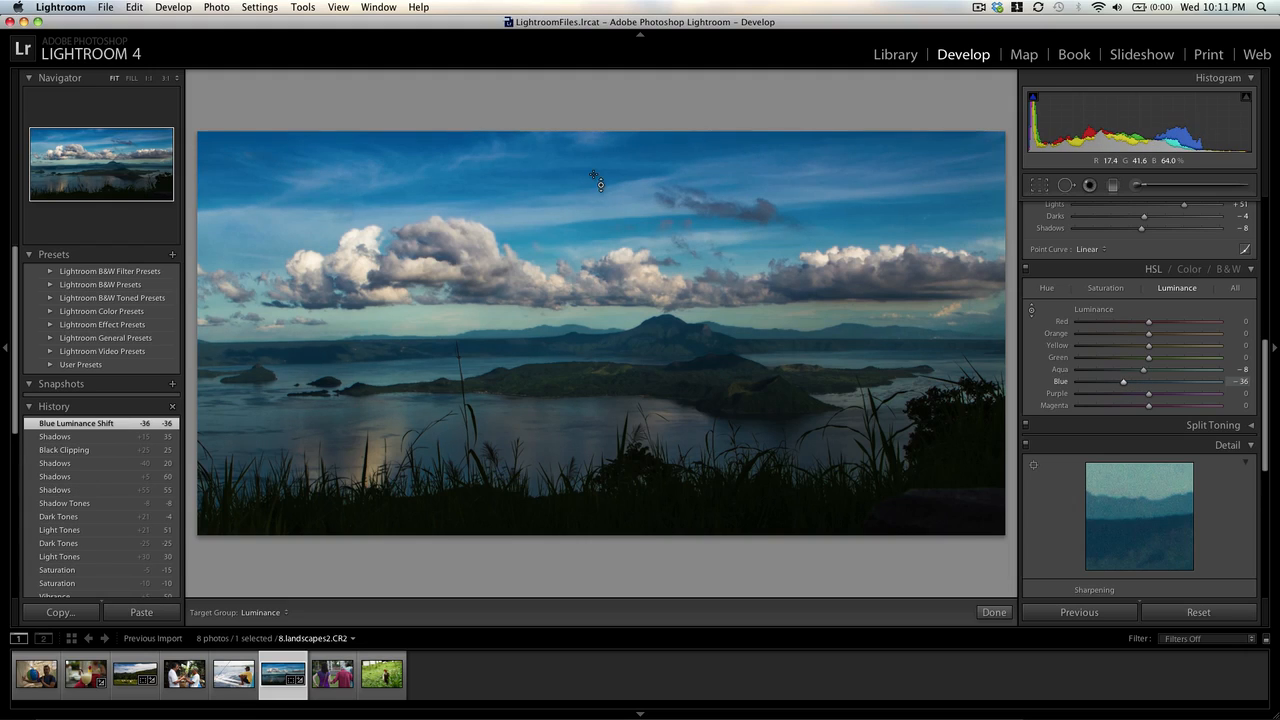
left_click_drag(594, 324, 594, 339)
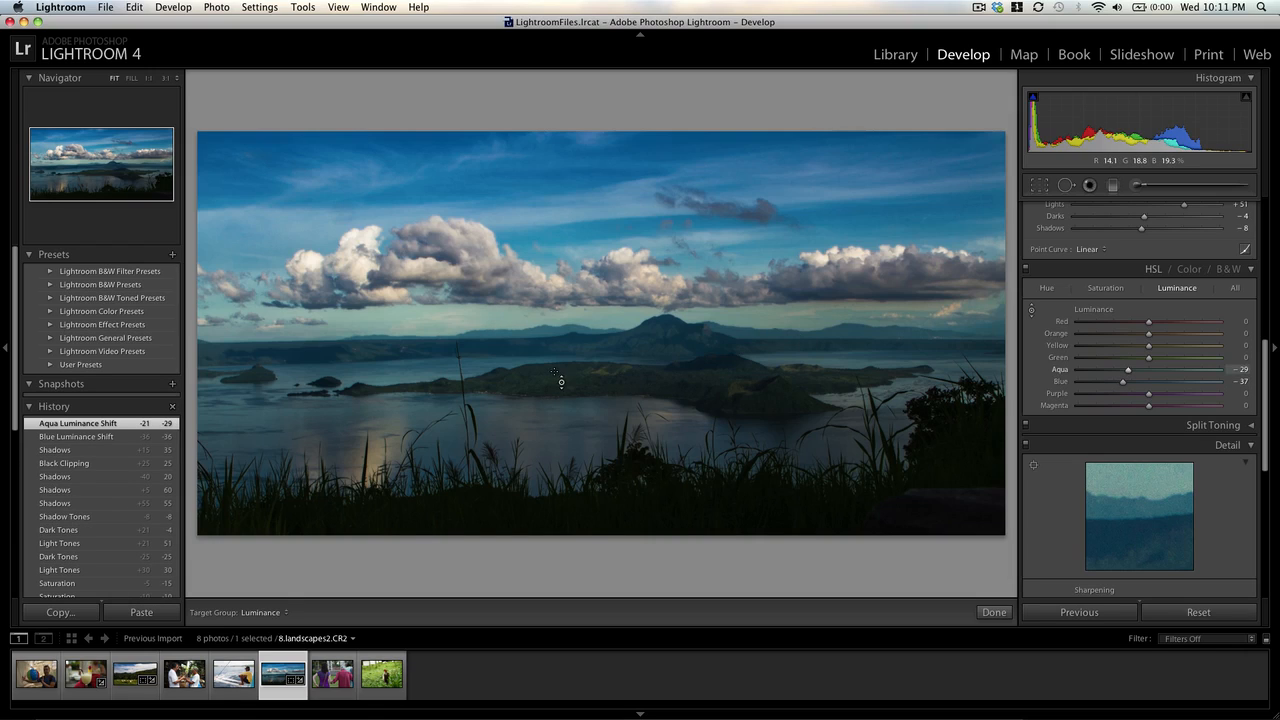
mouse_move(554, 374)
left_mouse_down()
mouse_move(554, 350)
mouse_move(554, 376)
left_mouse_up()
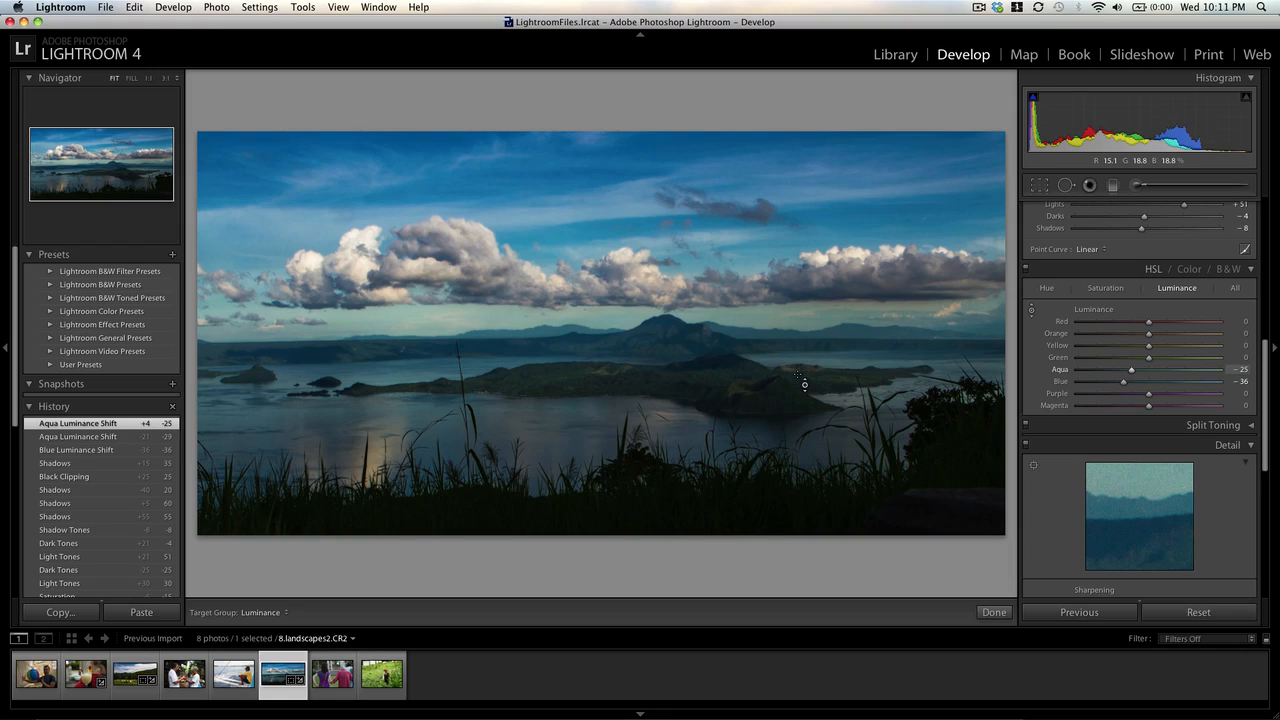
mouse_move(803, 383)
left_mouse_down()
mouse_move(803, 372)
mouse_move(806, 388)
left_mouse_up()
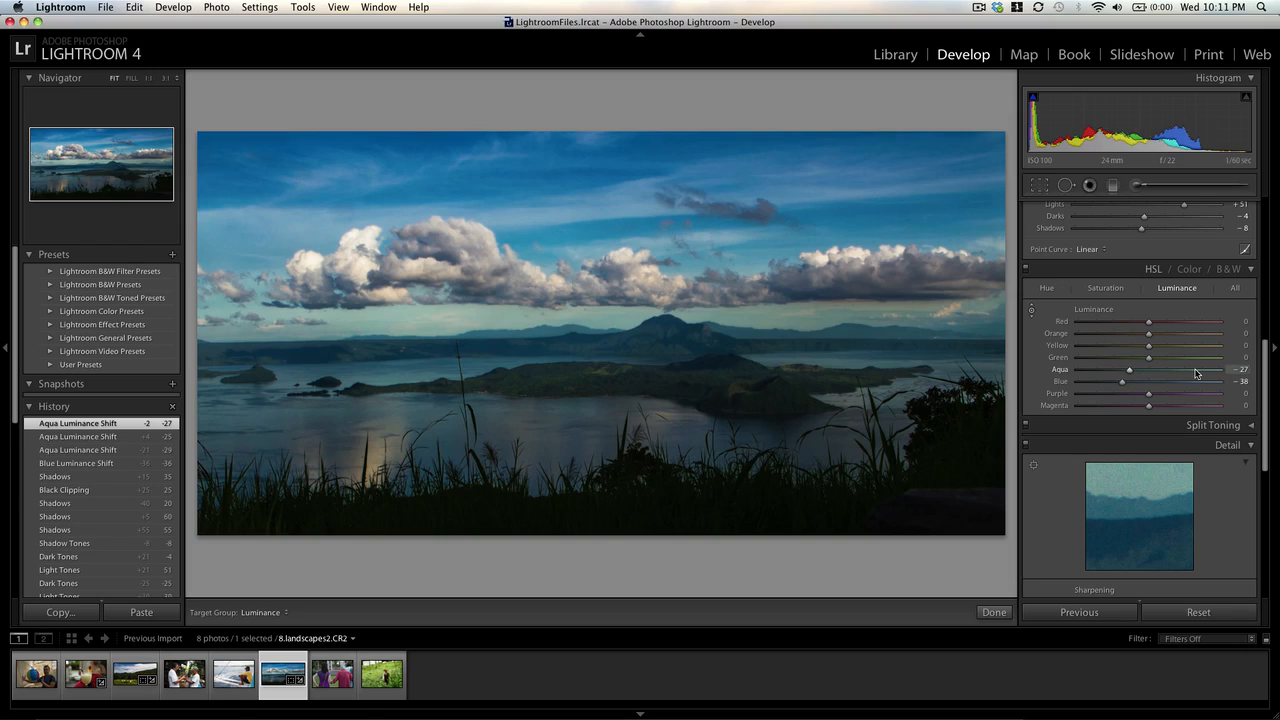
mouse_move(1148, 357)
left_mouse_down()
mouse_move(1189, 361)
mouse_move(1165, 361)
left_mouse_up()
Lower the lake photo's HSL saturation to about -37 for Aqua and -2 for Green.
left_click(1105, 288)
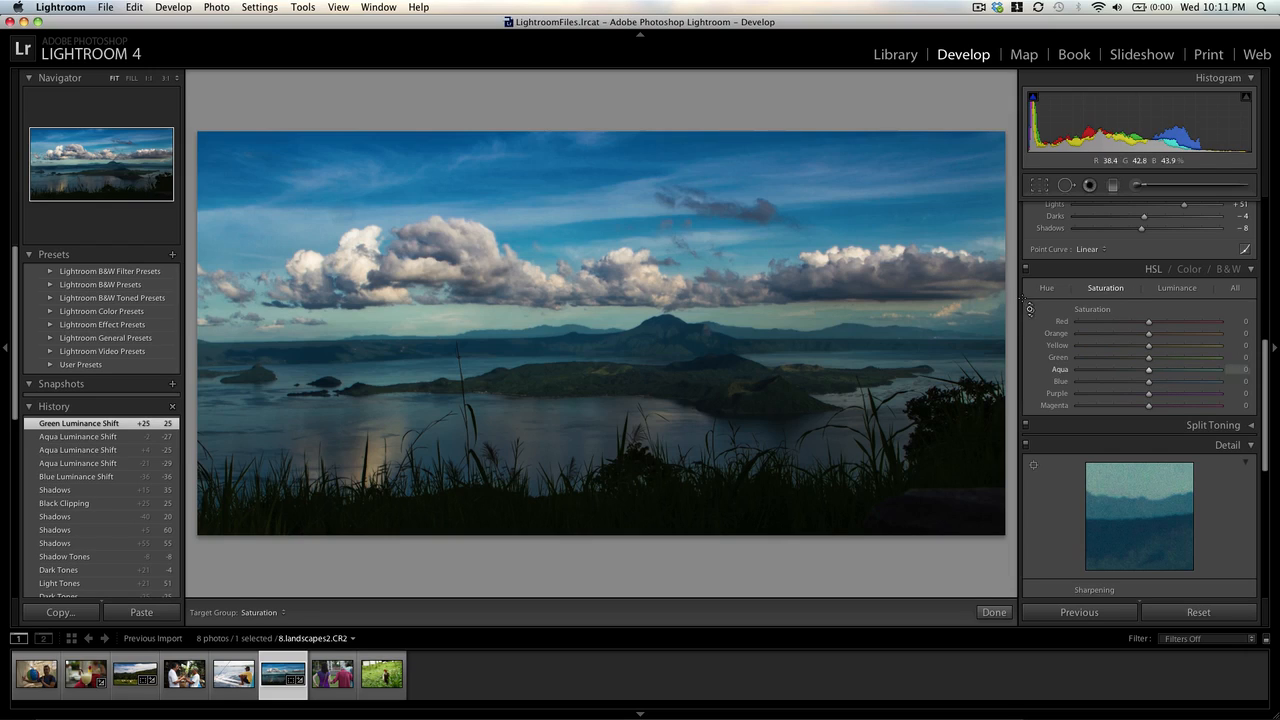
left_click(1031, 311)
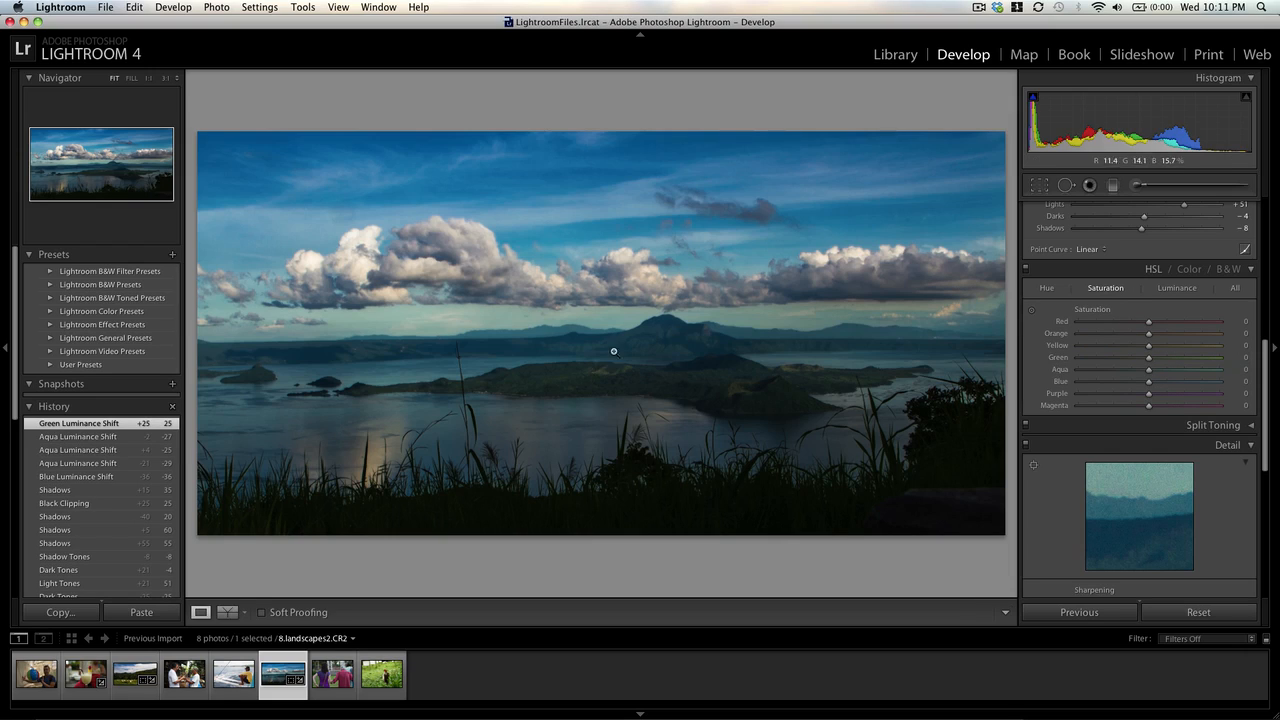
left_click(1031, 311)
mouse_move(573, 410)
left_mouse_down()
mouse_move(573, 390)
mouse_move(573, 428)
left_mouse_up()
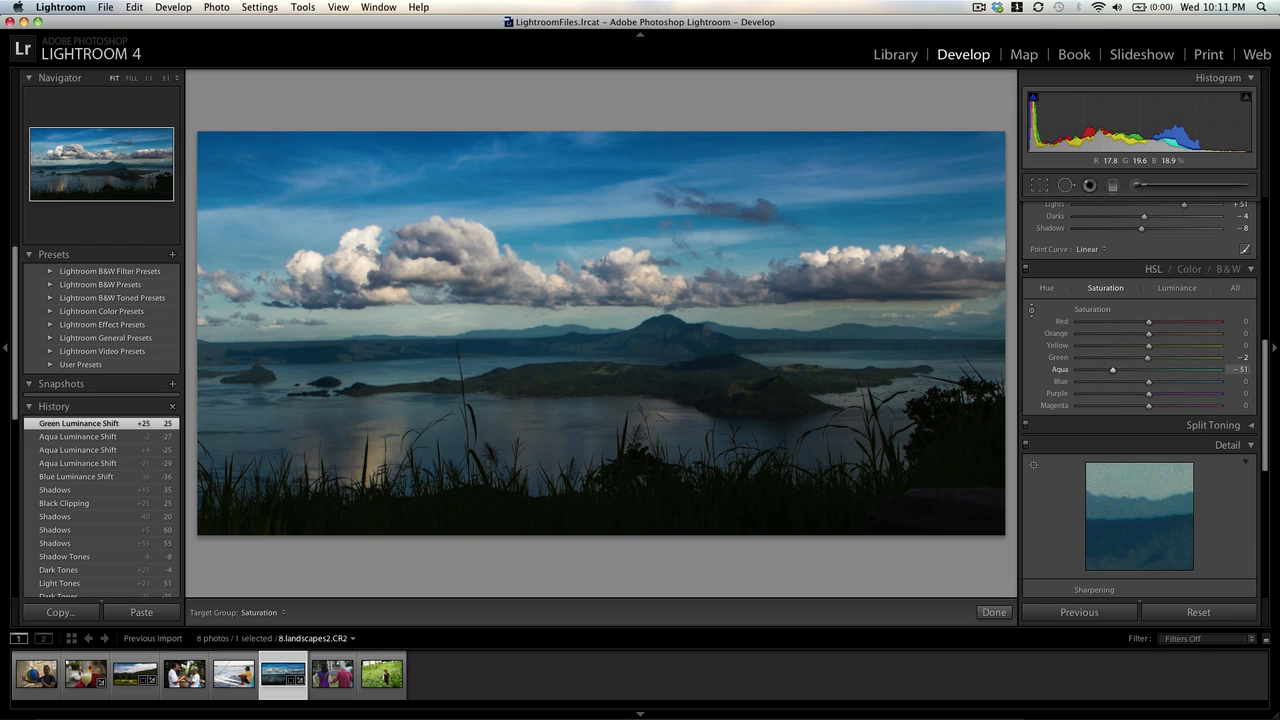
left_click_drag(575, 379, 575, 379)
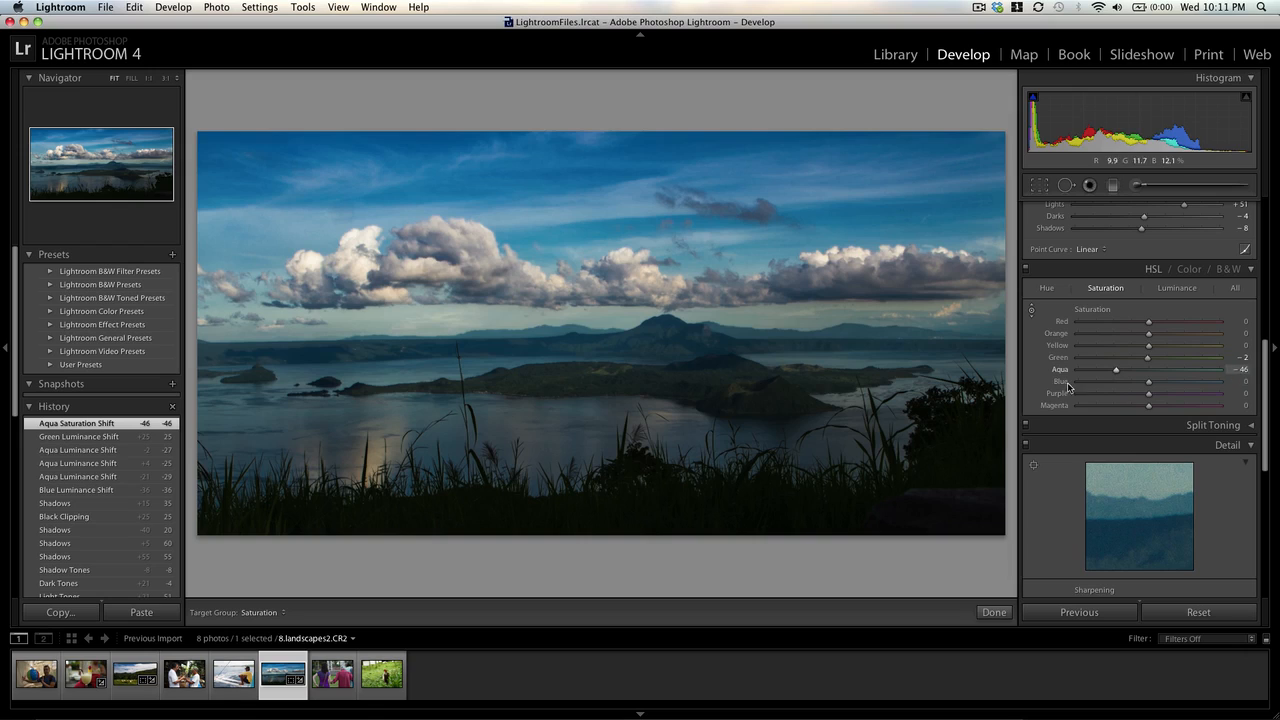
double_click(1072, 372)
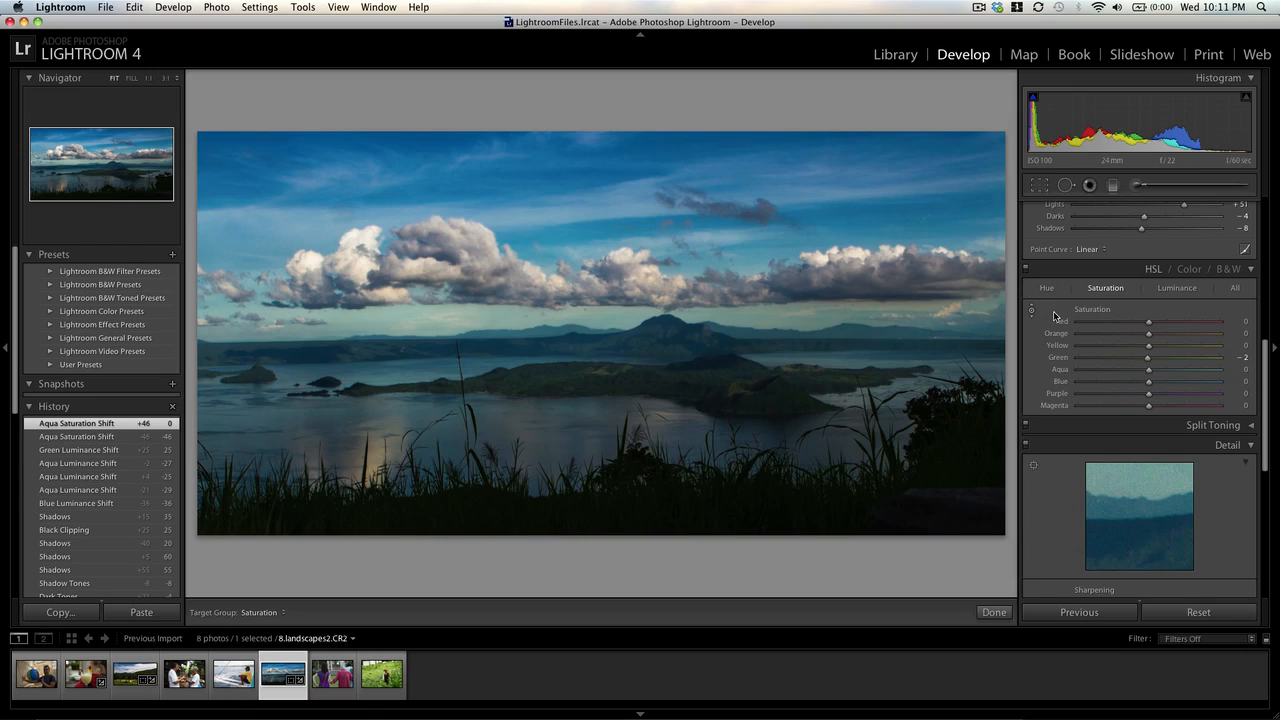
left_click_drag(1149, 374, 1124, 372)
Sharpen the lake photo with Amount 50, Radius 1.5 and Detail 50.
scroll(1170, 385, "down", 5)
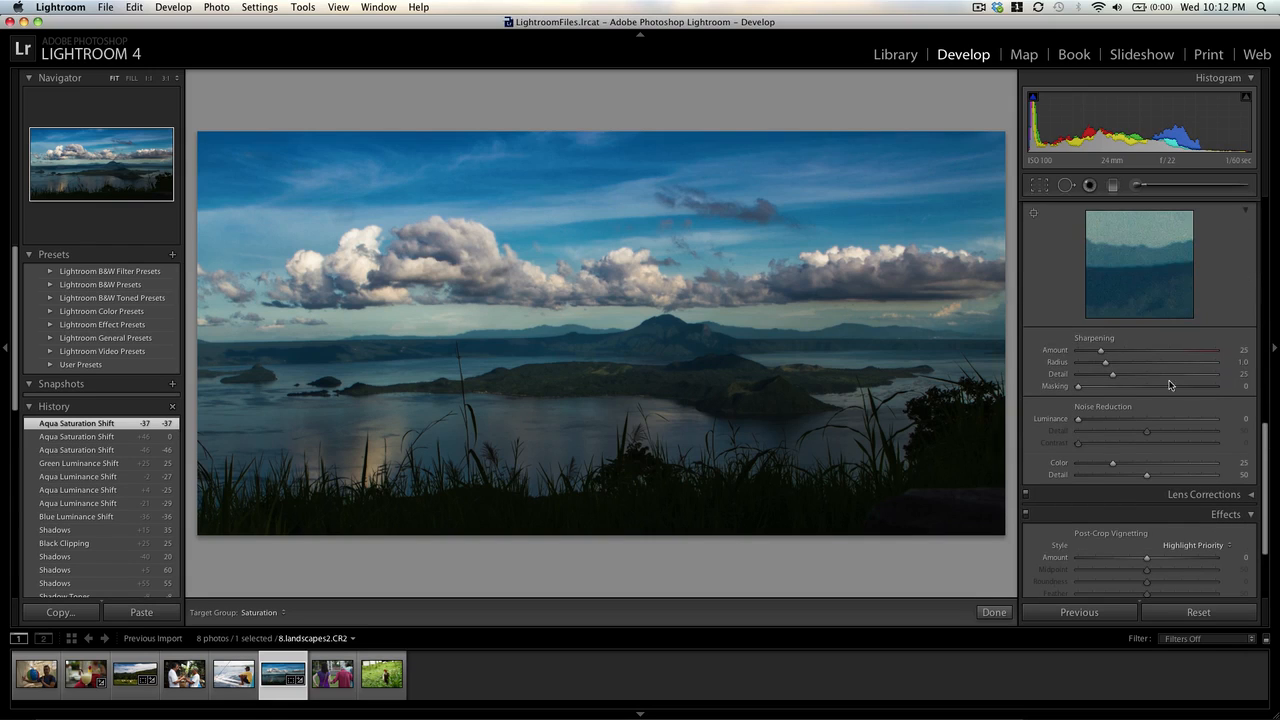
left_click(1135, 352)
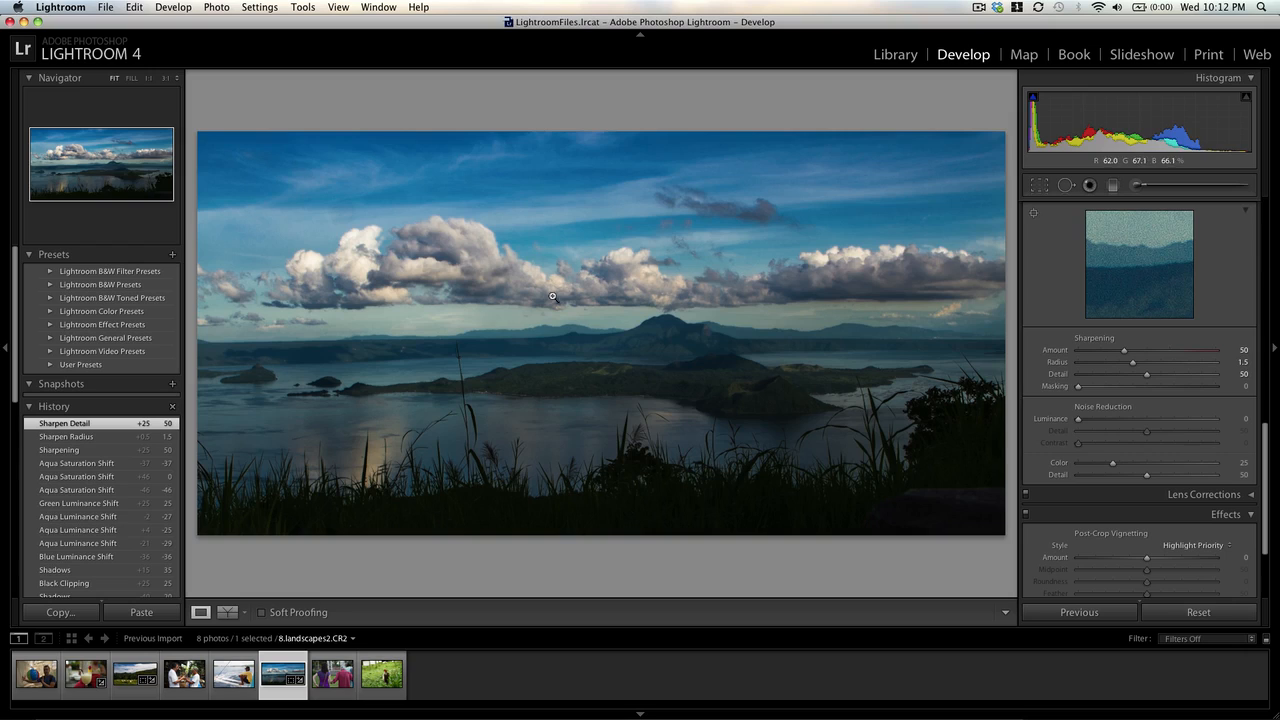
Try a slightly cooler white balance temperature of 5981 on the lake photo, and undo it.
scroll(1245, 300, "up", 10)
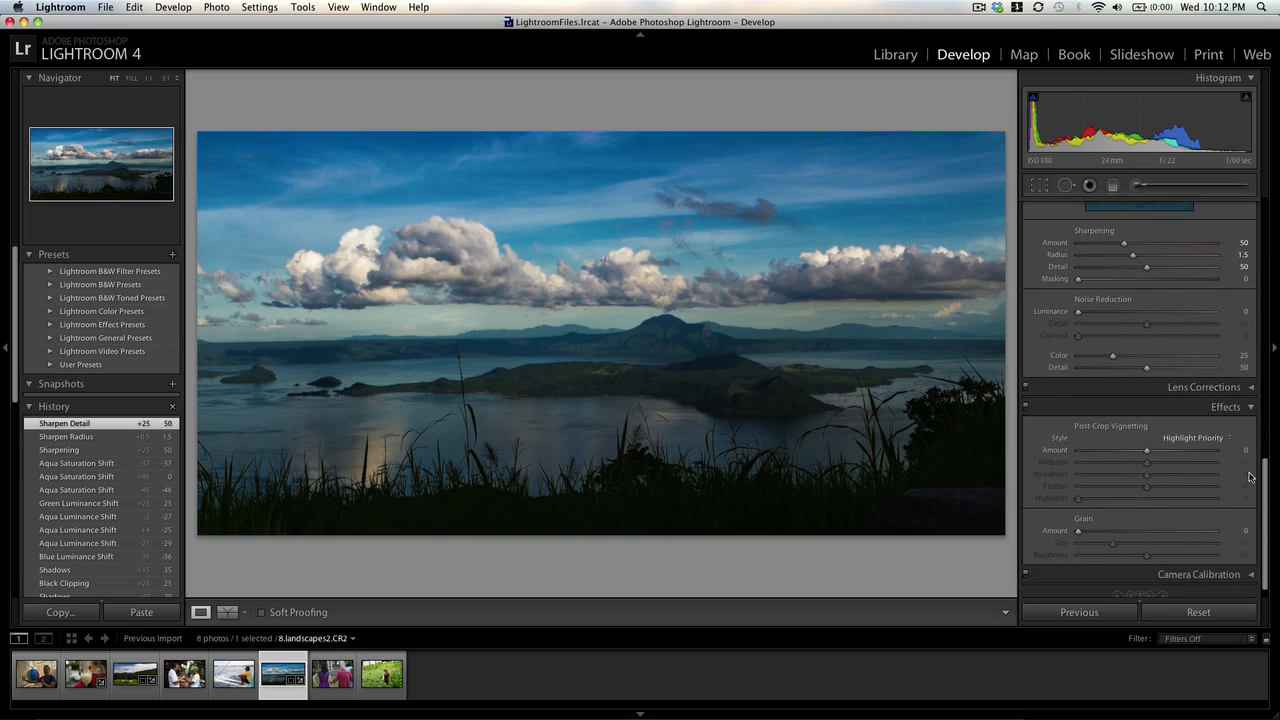
scroll(1245, 290, "up", 3)
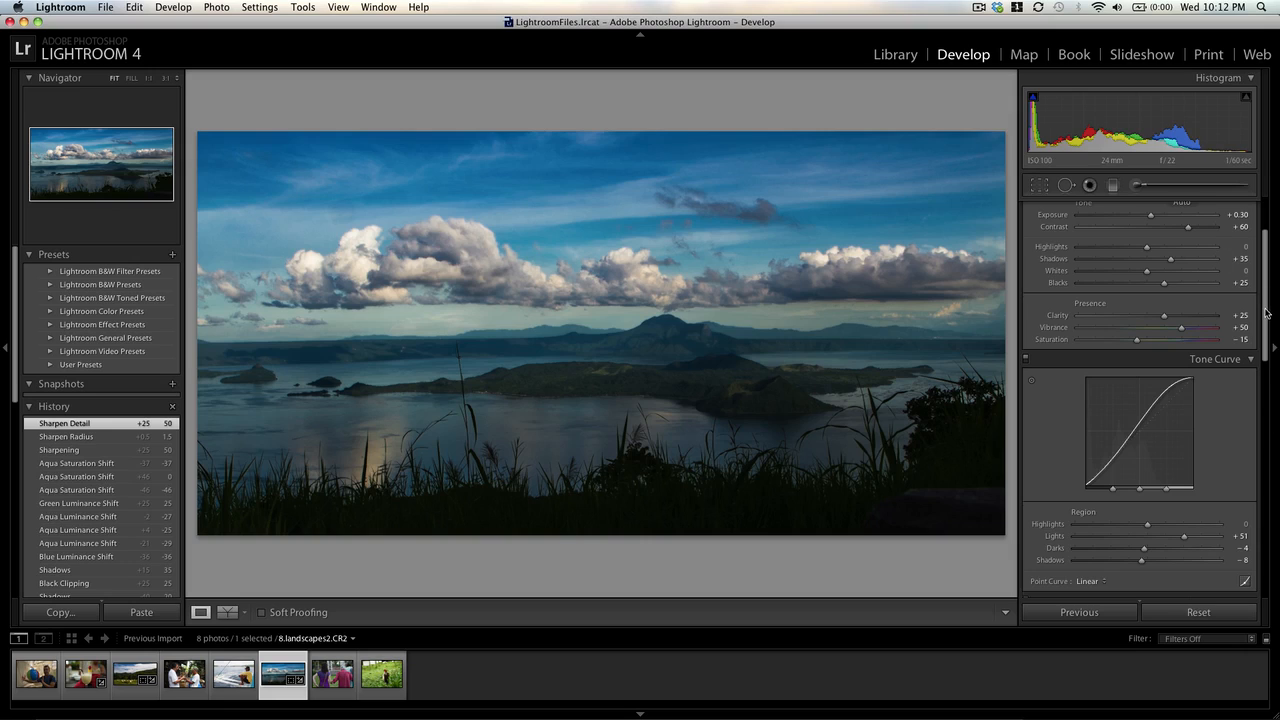
scroll(1266, 315, "up", 3)
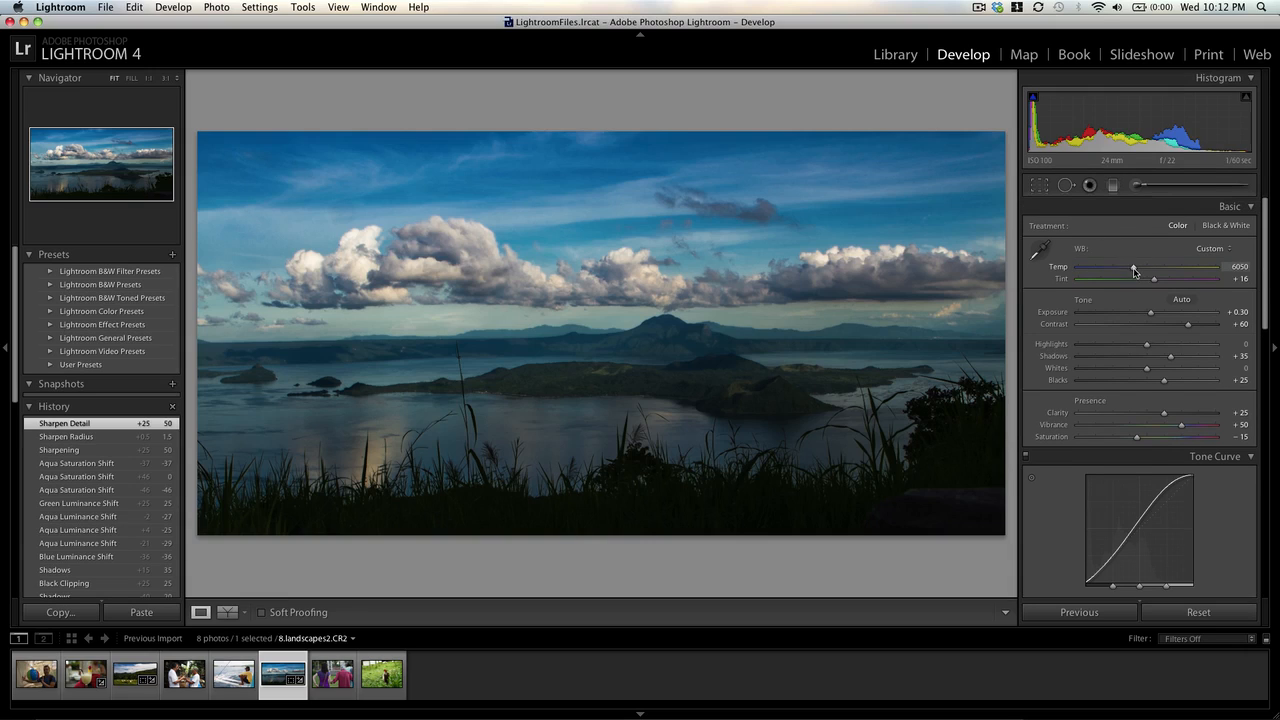
mouse_move(1133, 267)
left_mouse_down()
mouse_move(1157, 272)
mouse_move(1134, 271)
left_mouse_up()
key("super+z")
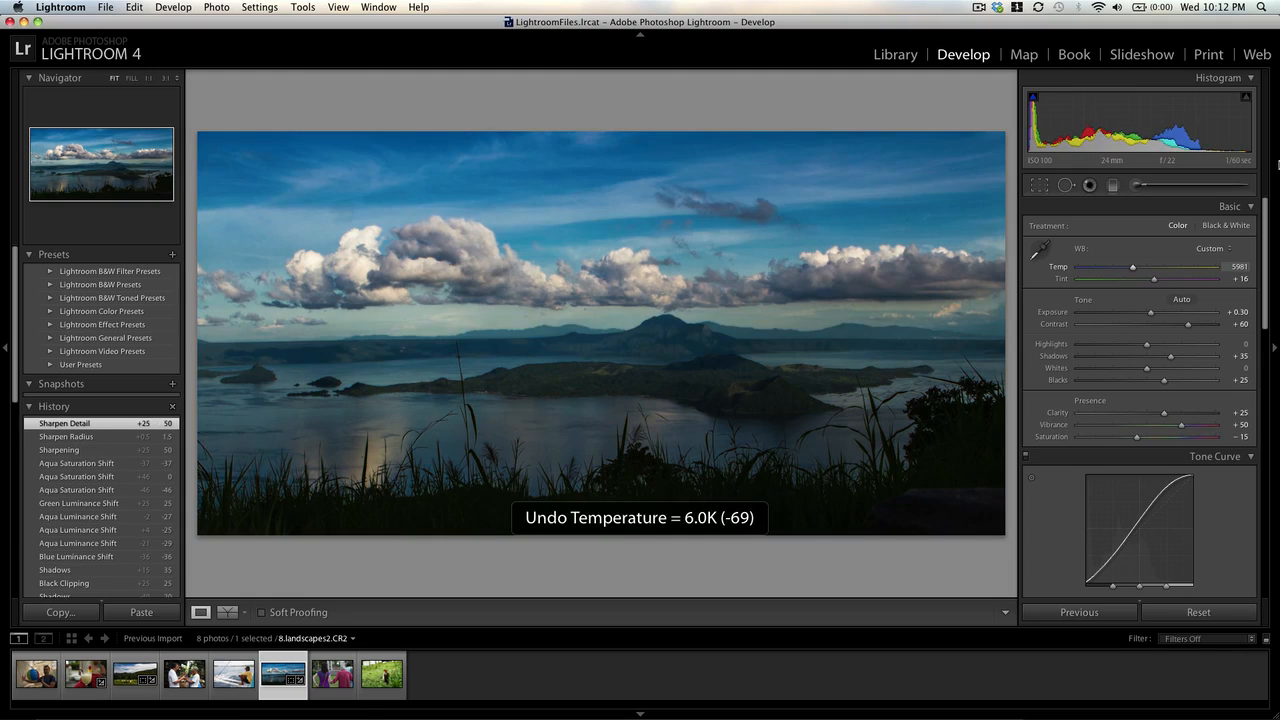
Mute the sky using targeted HSL saturation, with Blue at about -24 and Aqua at about -22, and finish the targeted adjustment.
left_click_drag(1267, 217, 1259, 360)
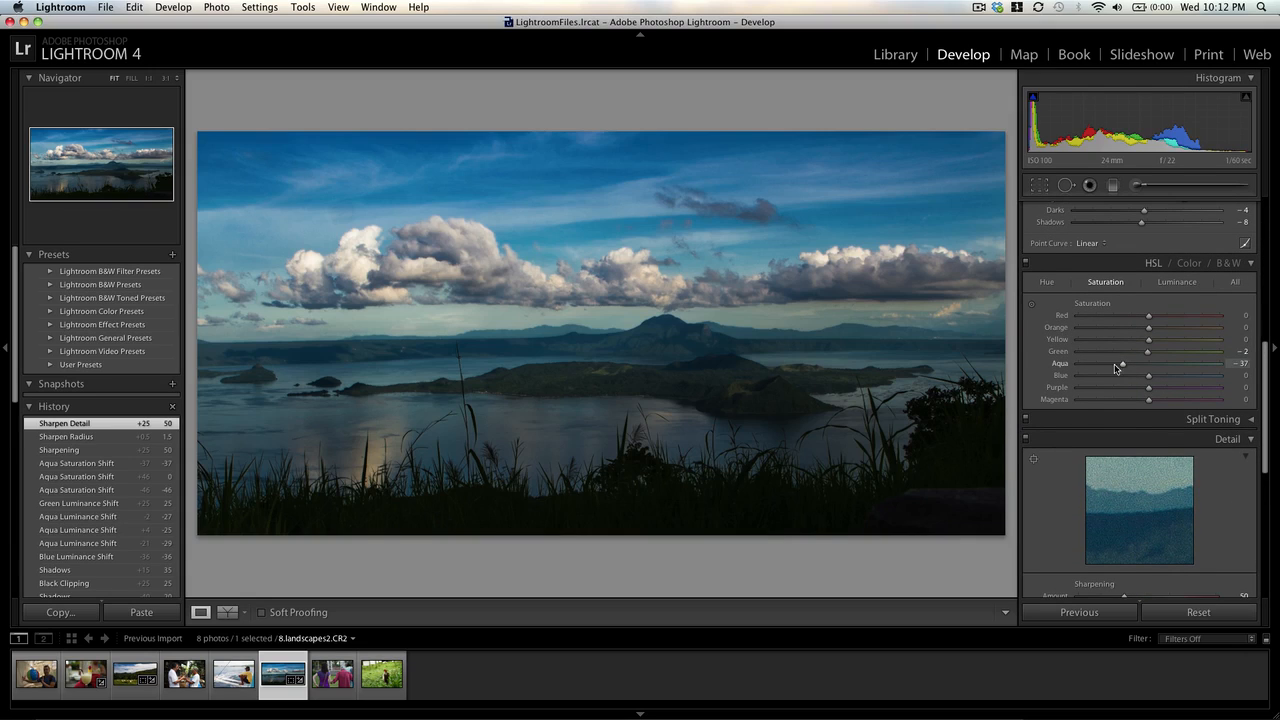
left_click(1031, 305)
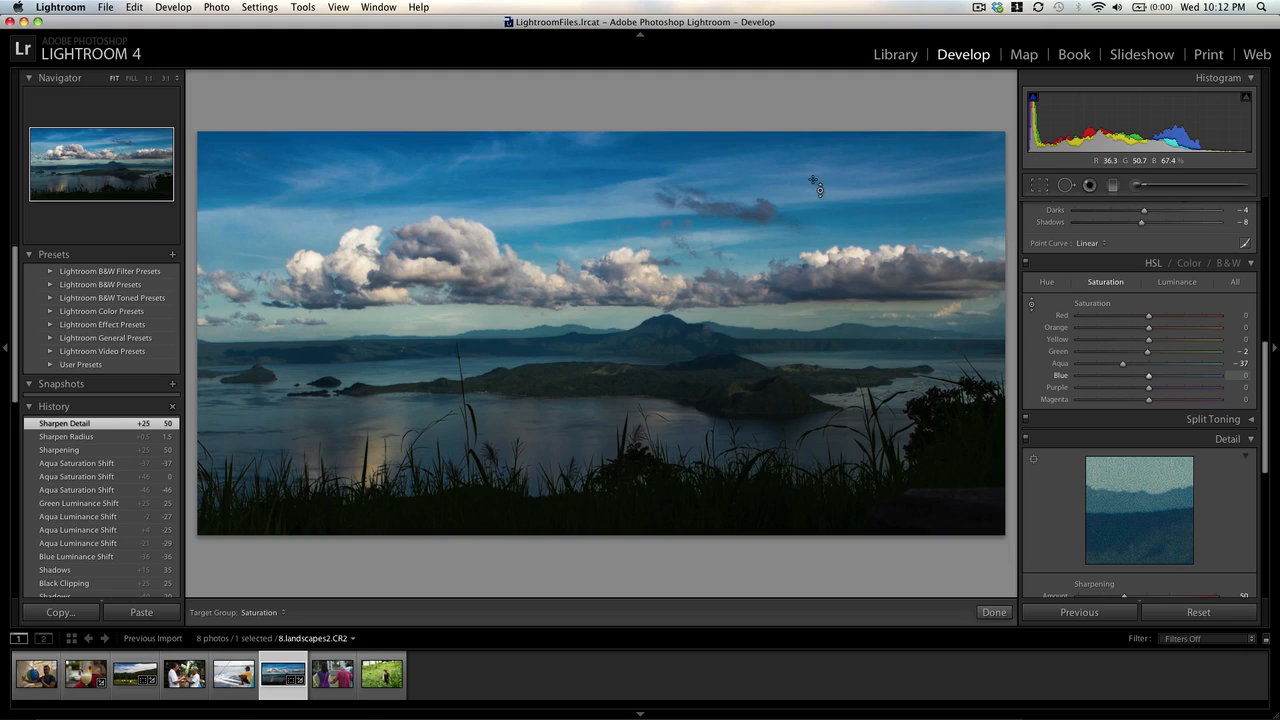
mouse_move(560, 170)
left_mouse_down()
mouse_move(560, 248)
mouse_move(560, 184)
left_mouse_up()
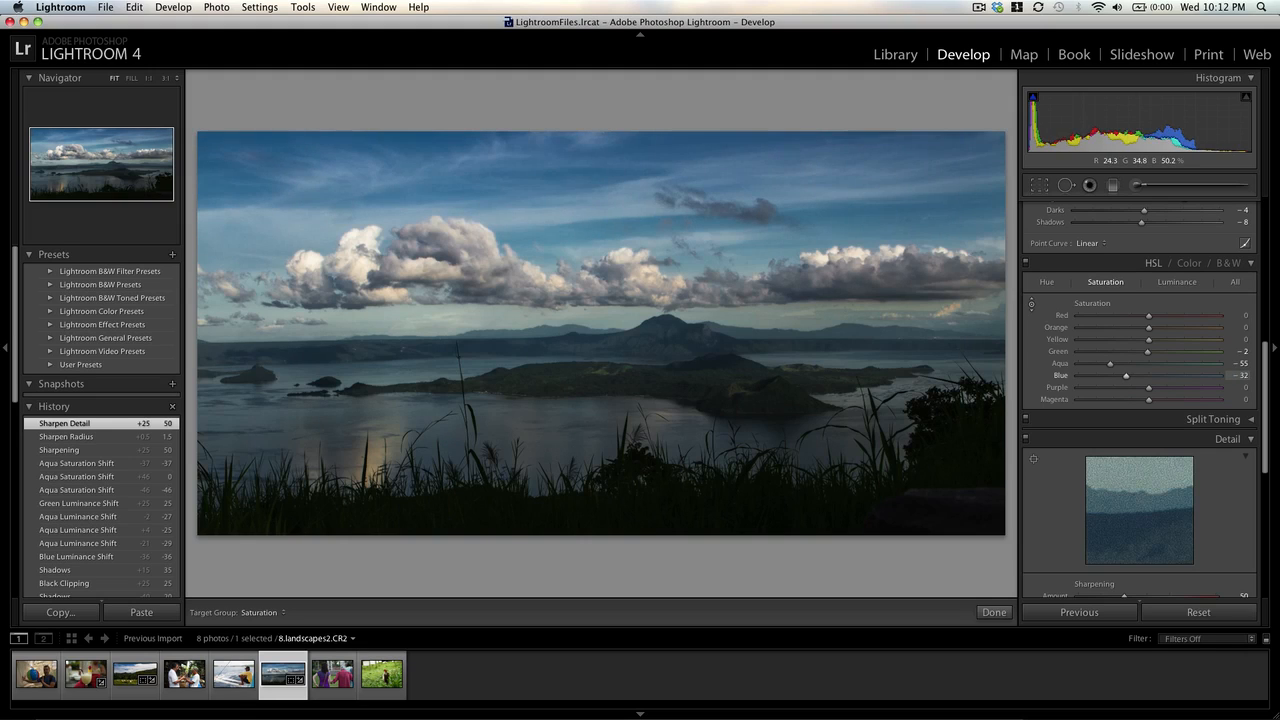
left_click_drag(560, 184, 560, 166)
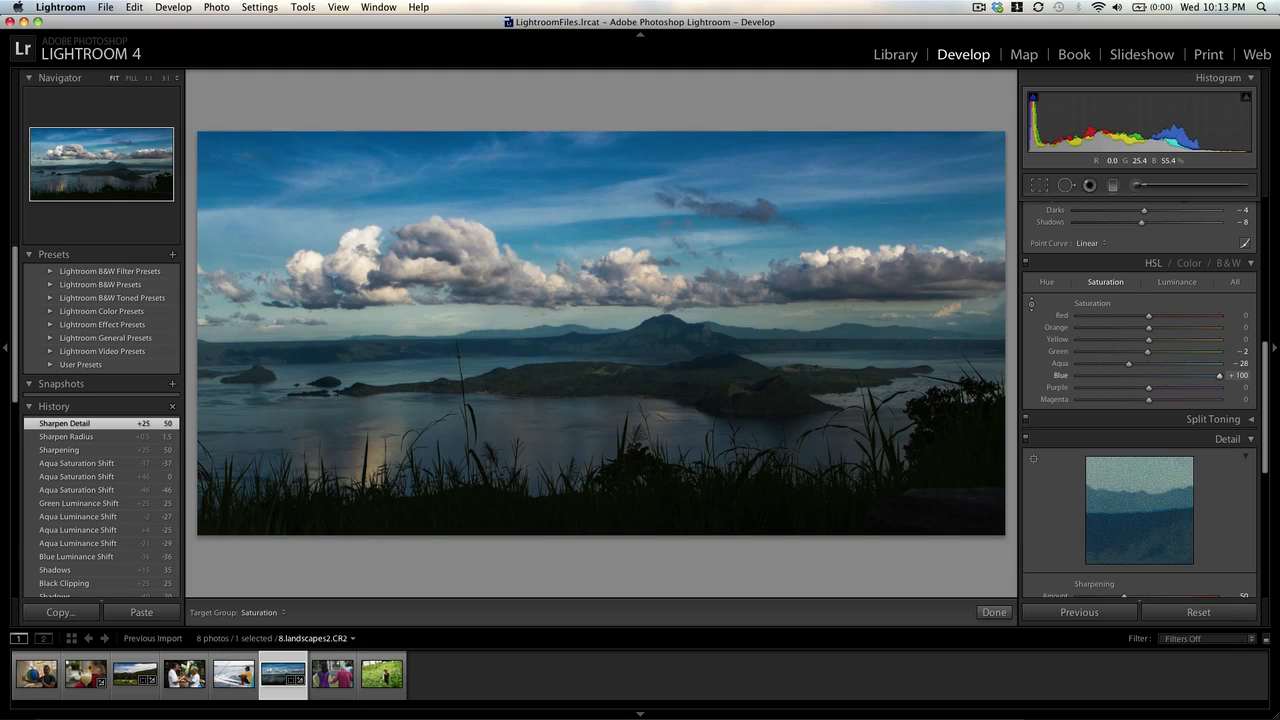
left_click_drag(560, 60, 560, 183)
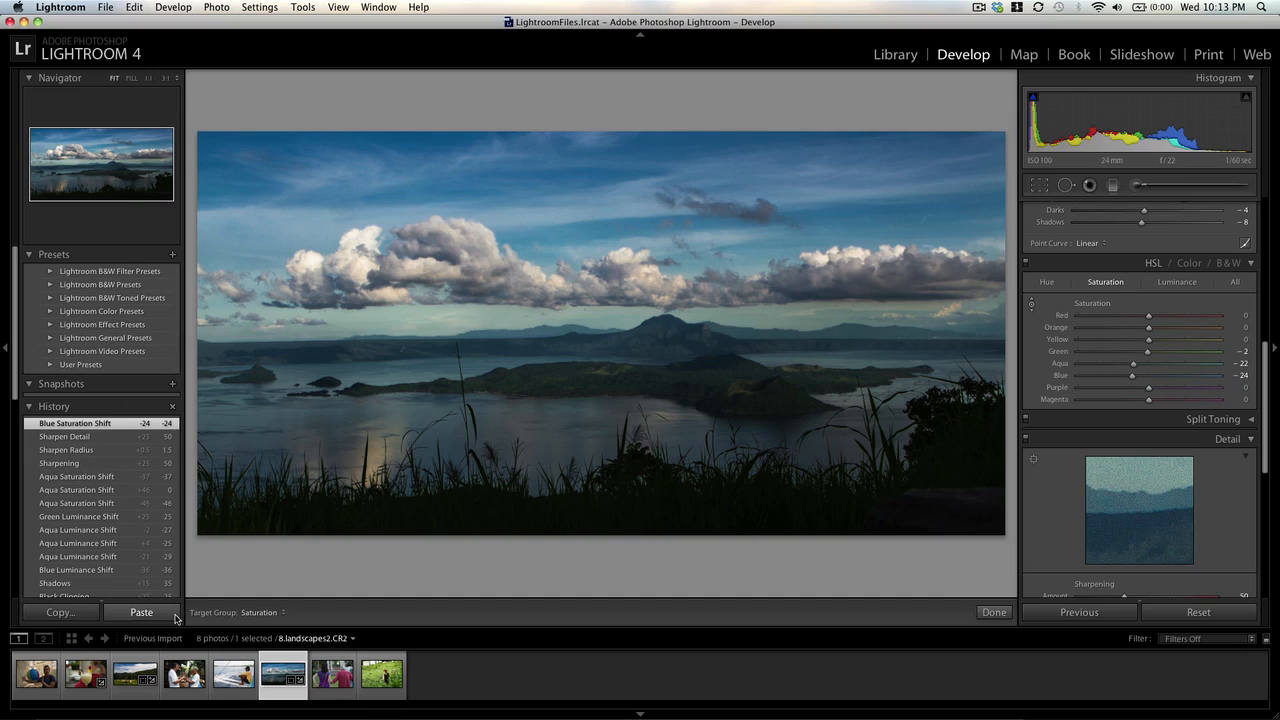
left_click(994, 612)
Compare the lake photo before and after in split, side-by-side and stacked layouts, and return to the single-image view.
left_click(228, 612)
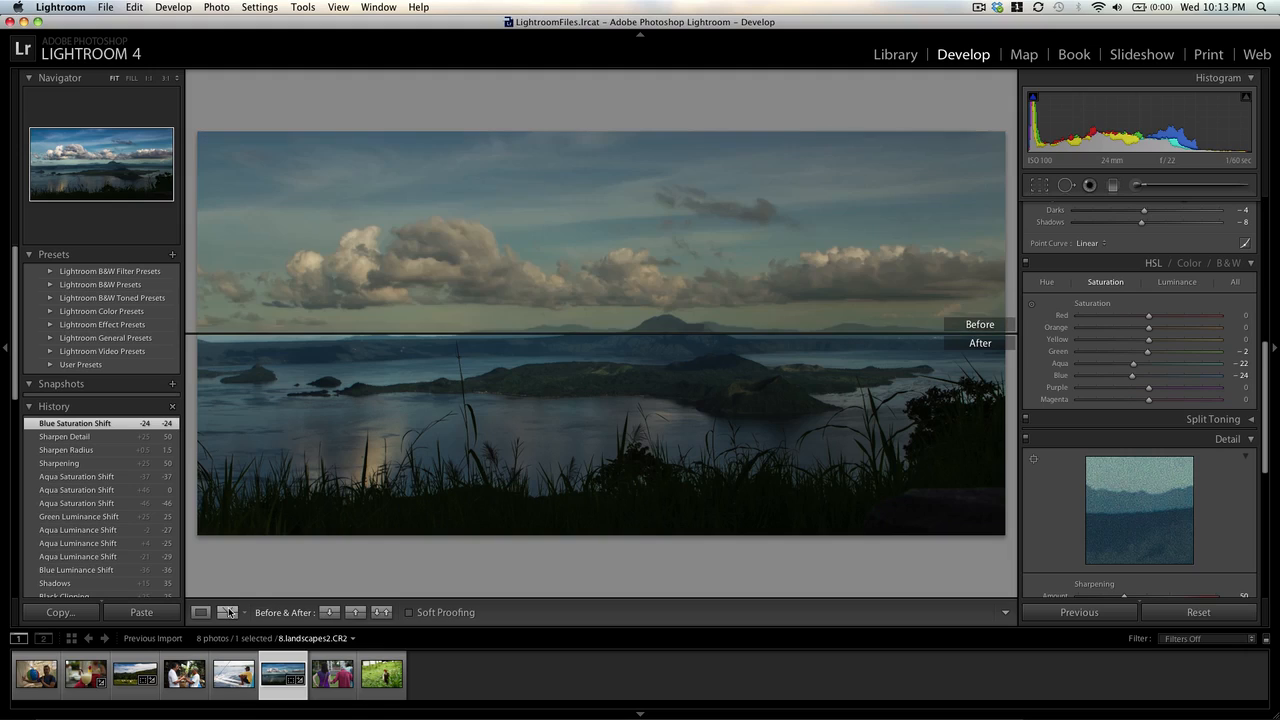
left_click(229, 612)
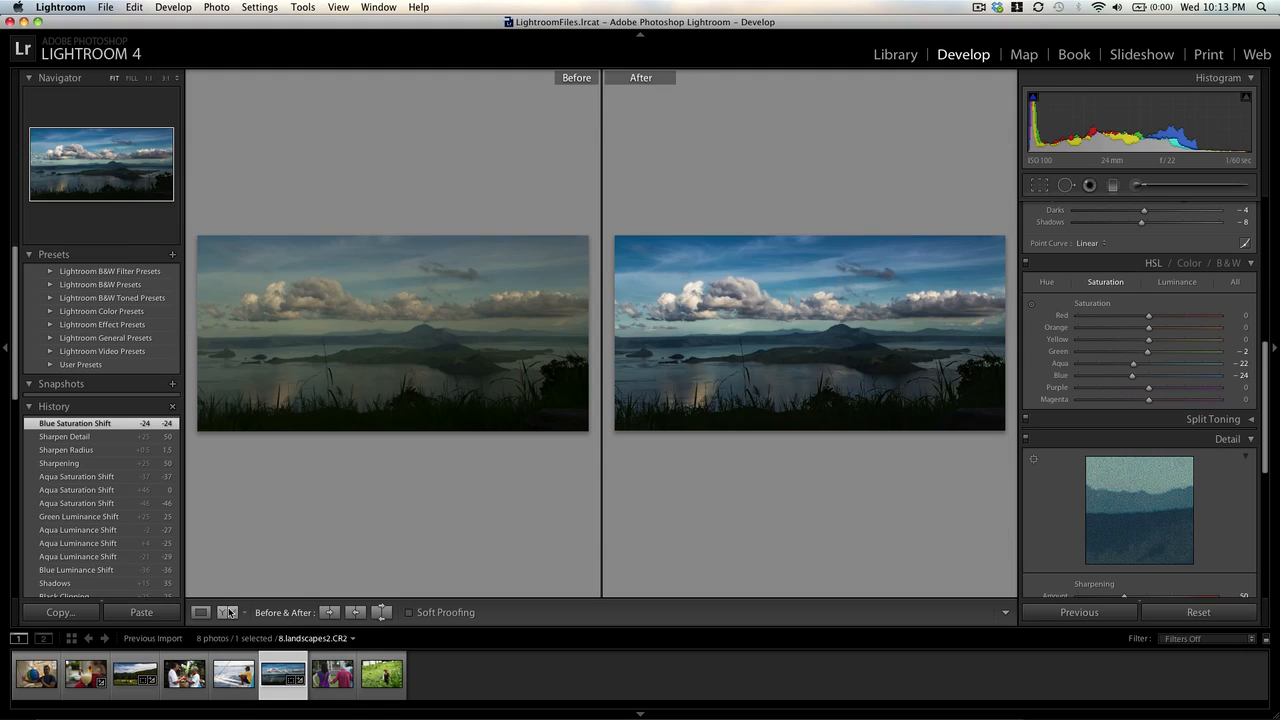
left_click(229, 612)
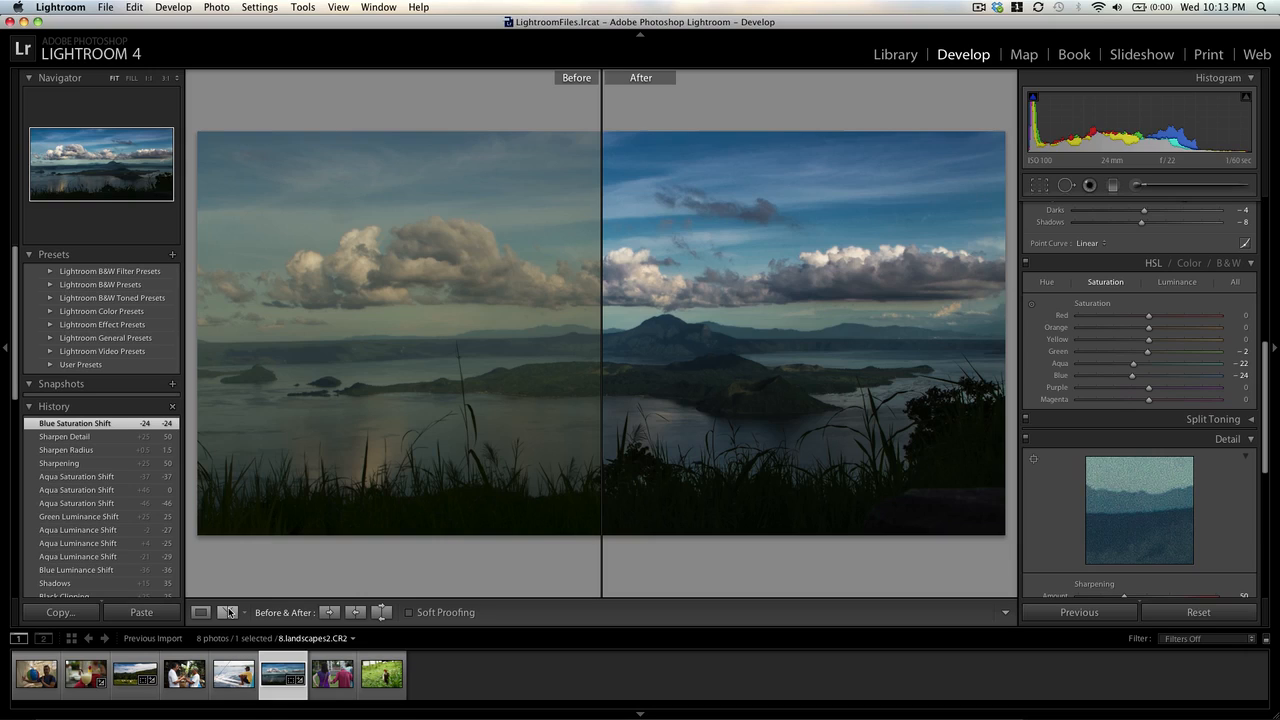
left_click(229, 612)
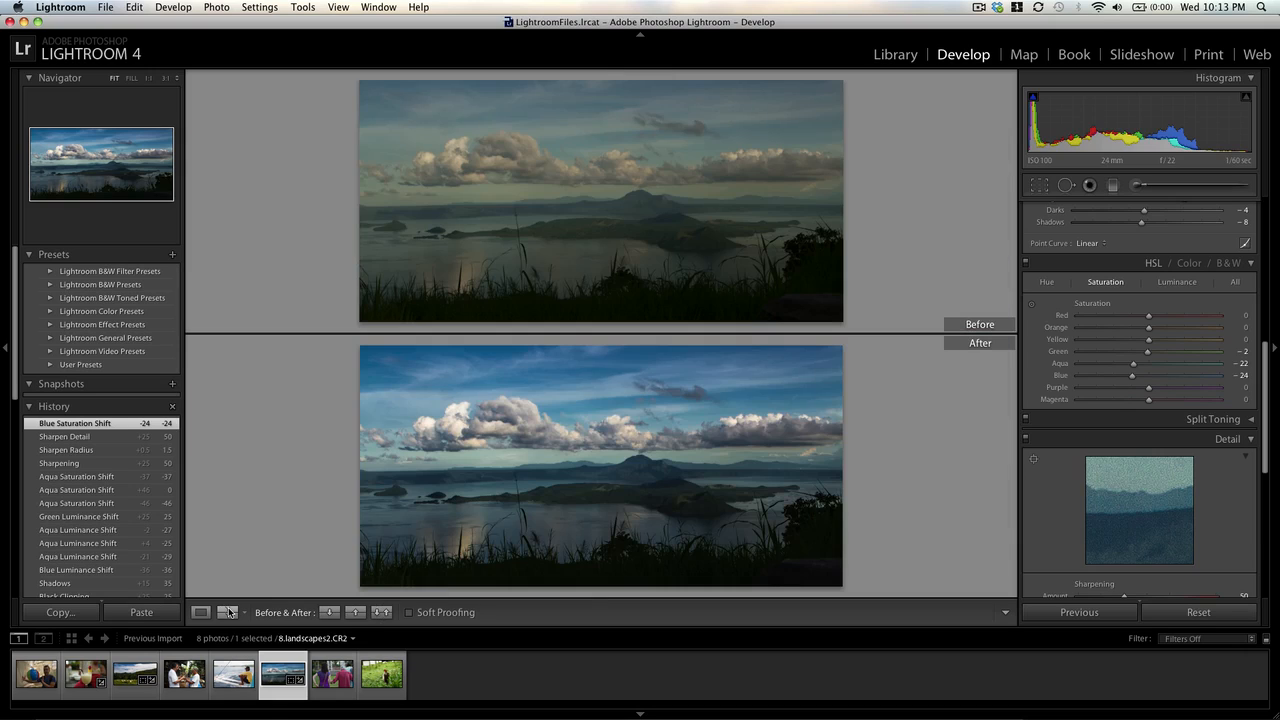
left_click(229, 612)
left_click(229, 612)
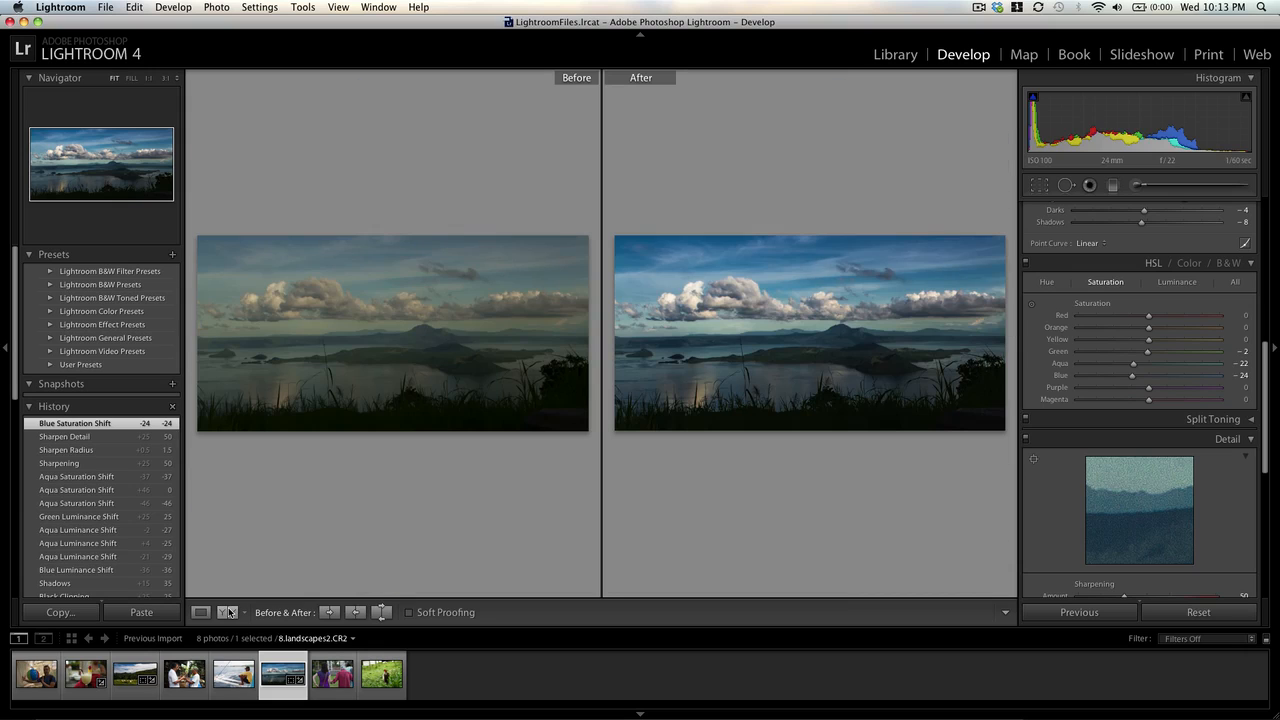
left_click(200, 612)
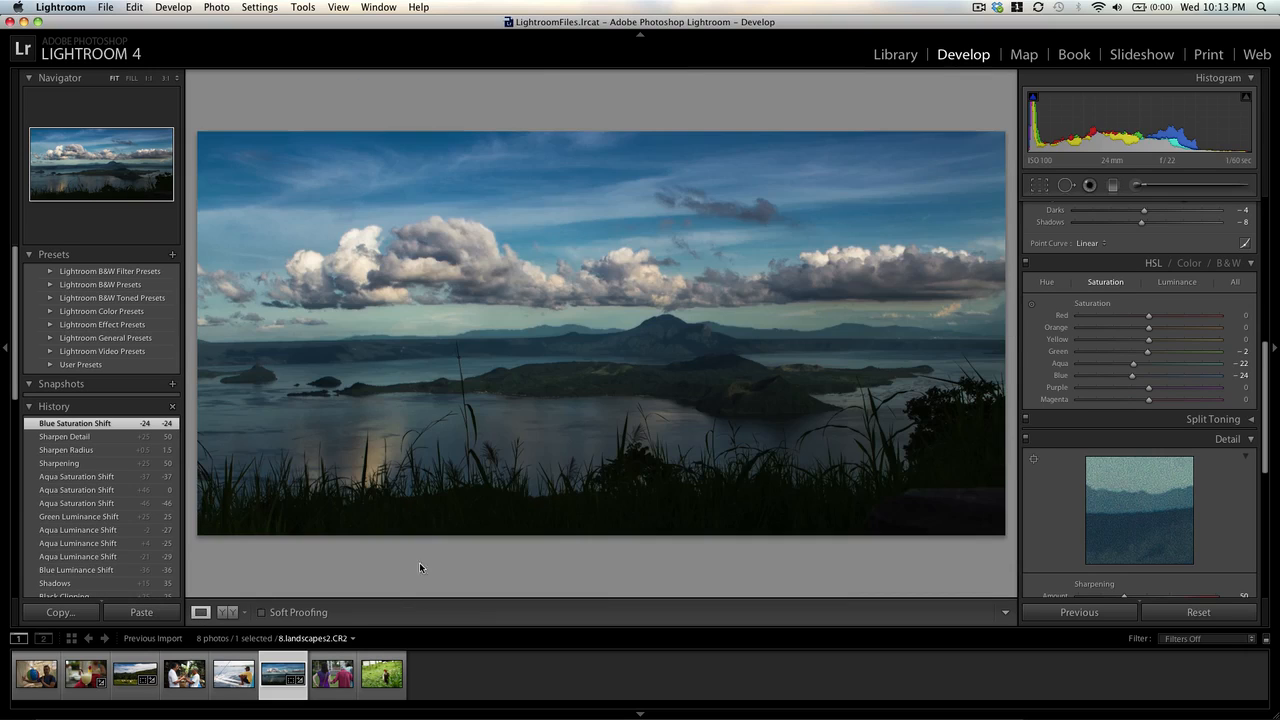
Reset all of the lake photo's develop settings to view the original, and undo the reset.
left_click(1245, 618)
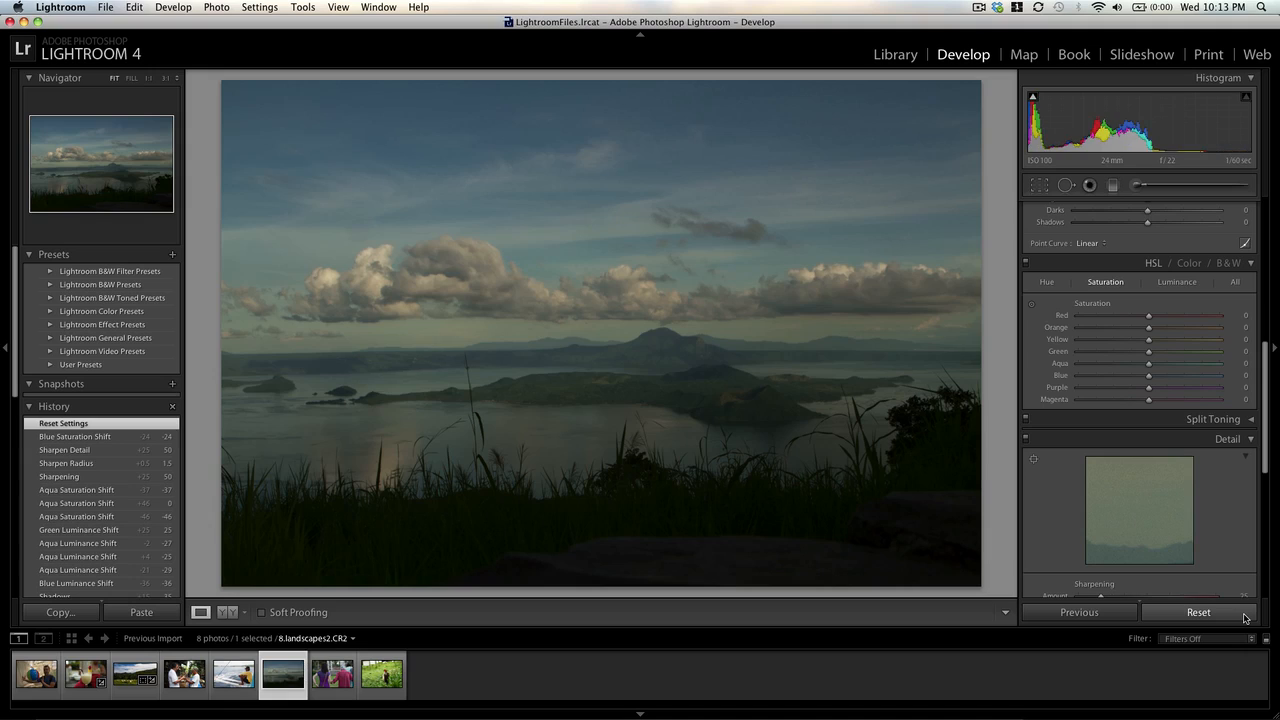
key("super+z")
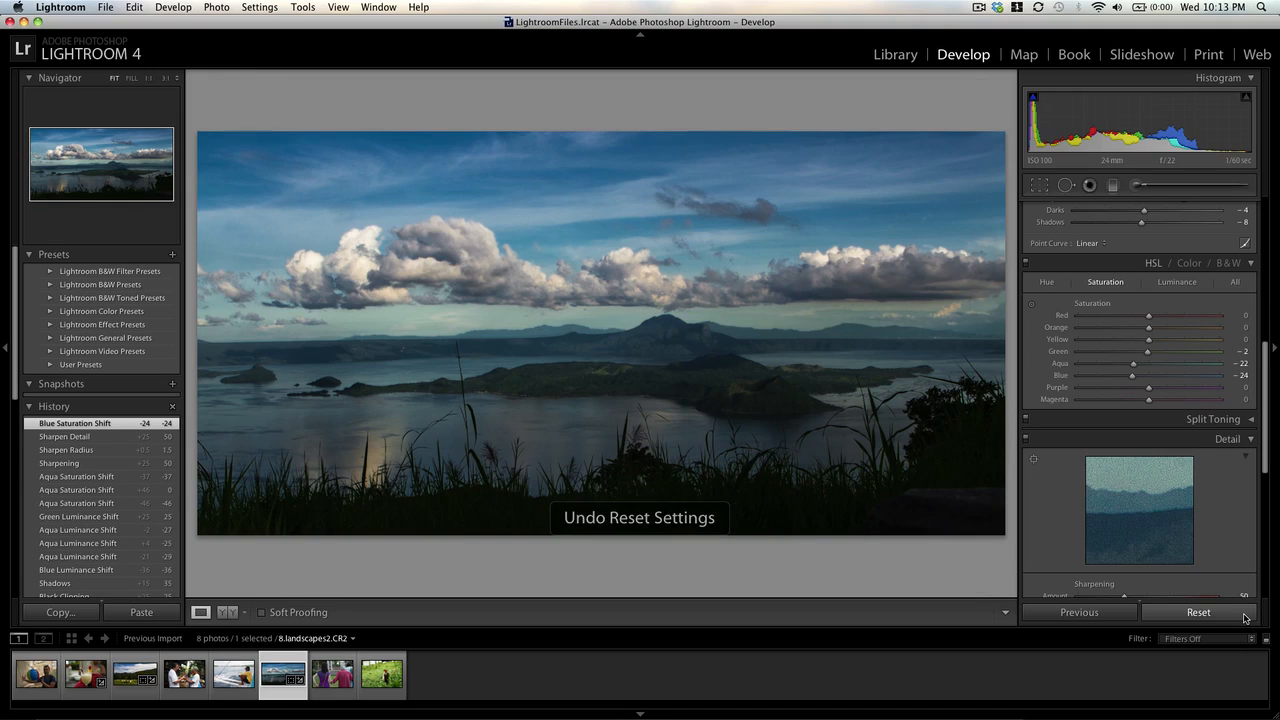